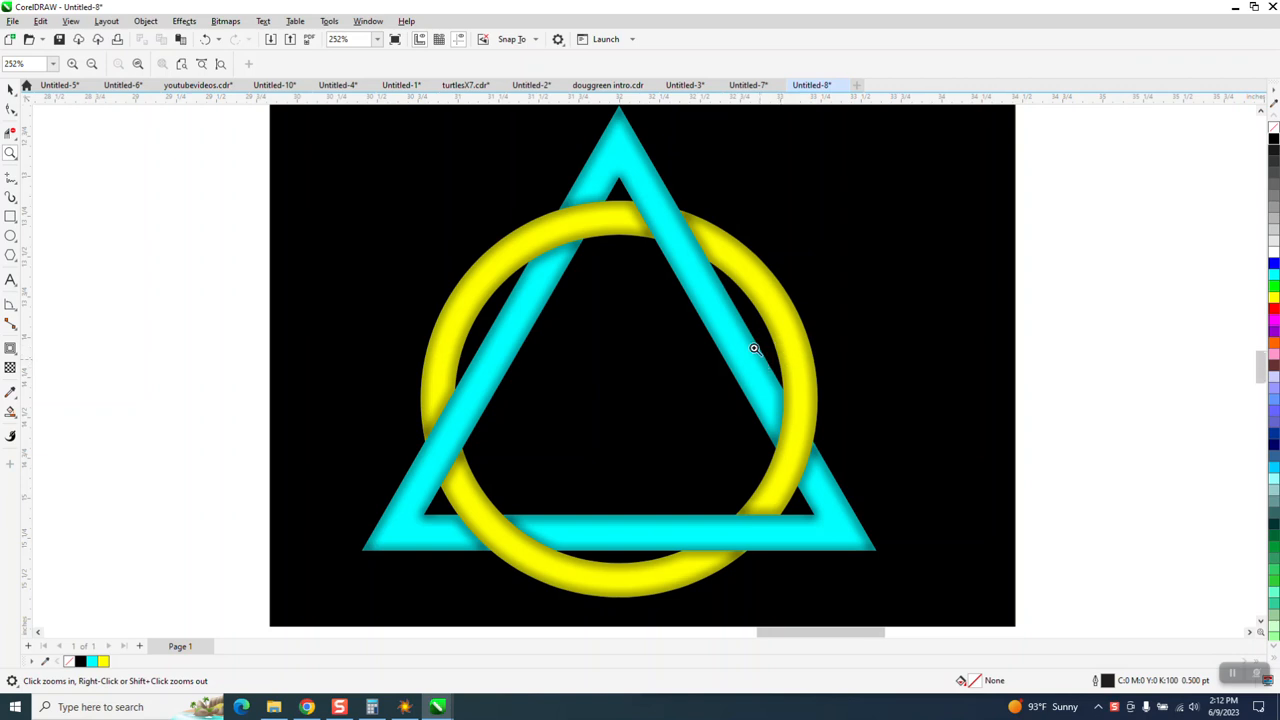
Draw a circle about 4.04 inches in diameter in the empty area beside the reference artwork and set its outline to 16 pt.
scroll(755, 355, down, 1)
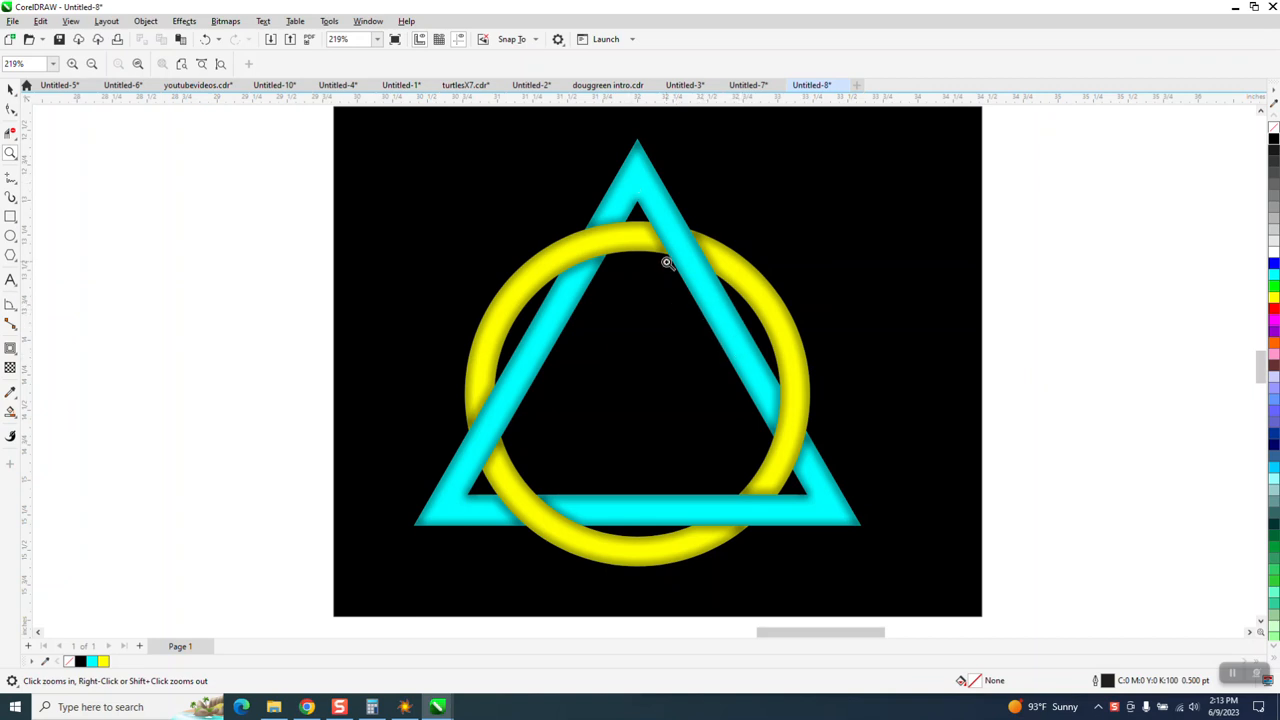
scroll(701, 253, down, 4)
scroll(814, 260, down, 4)
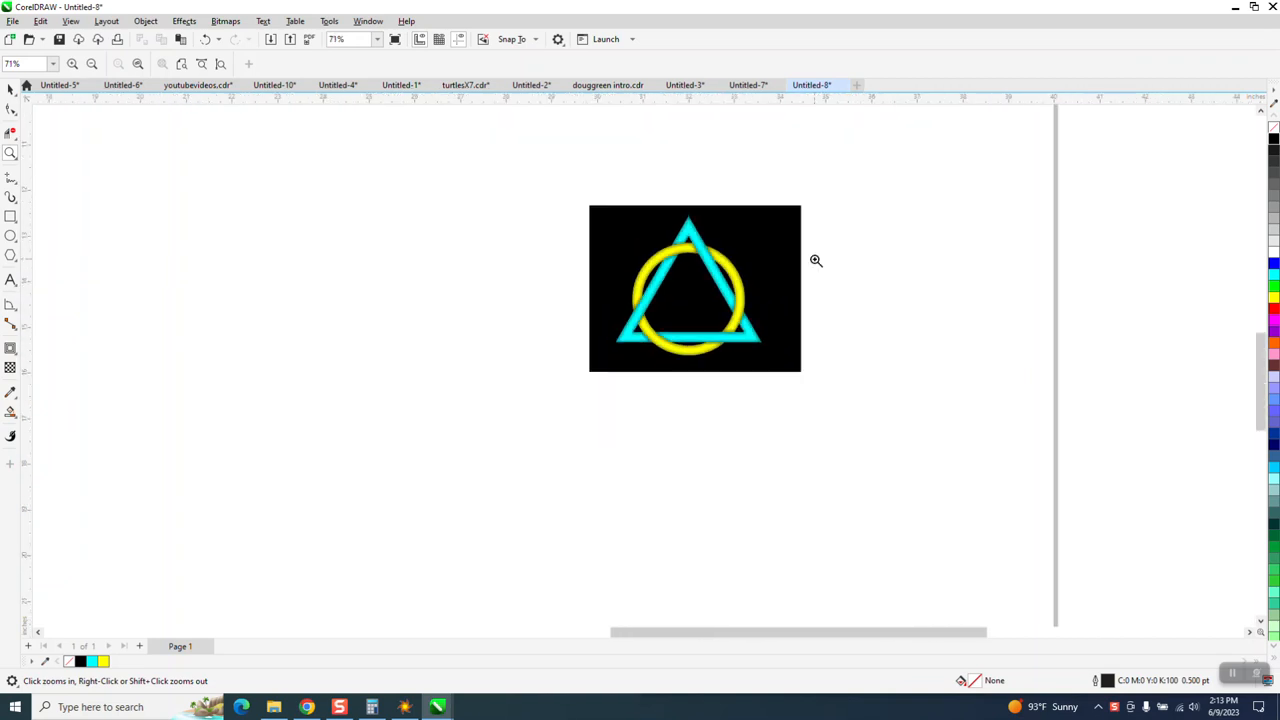
click(11, 237)
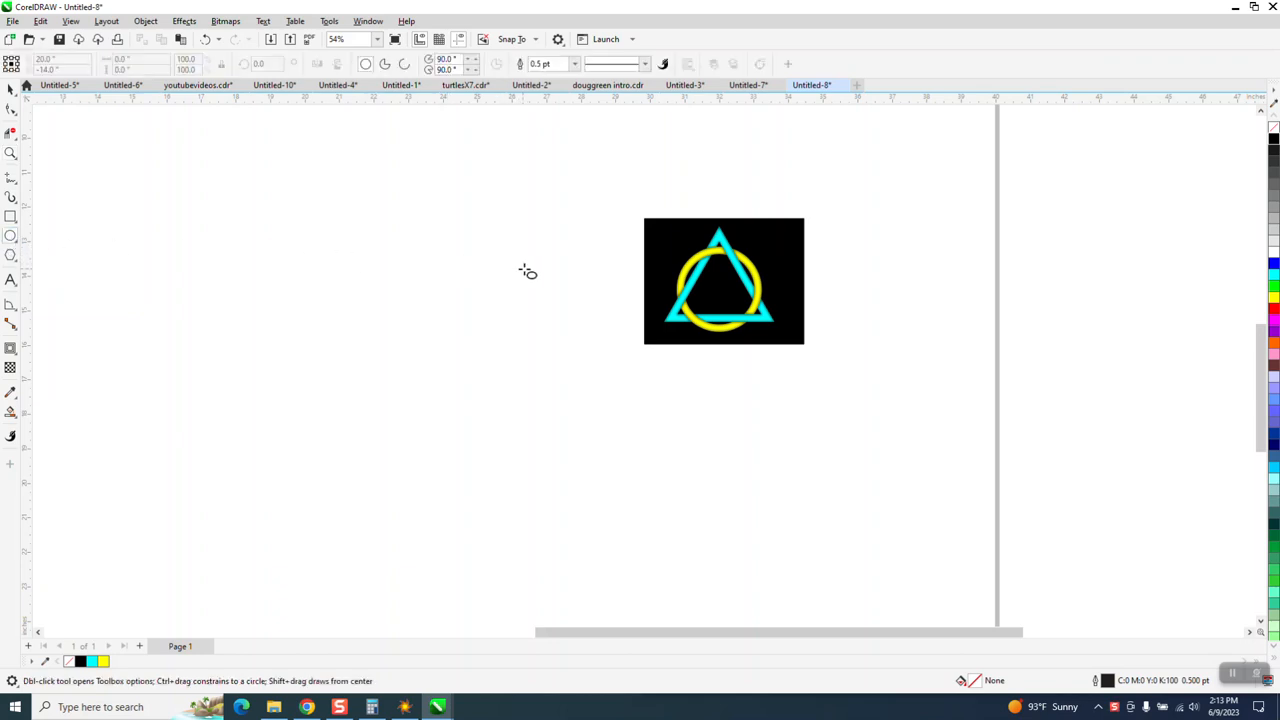
drag(524, 271, 383, 410)
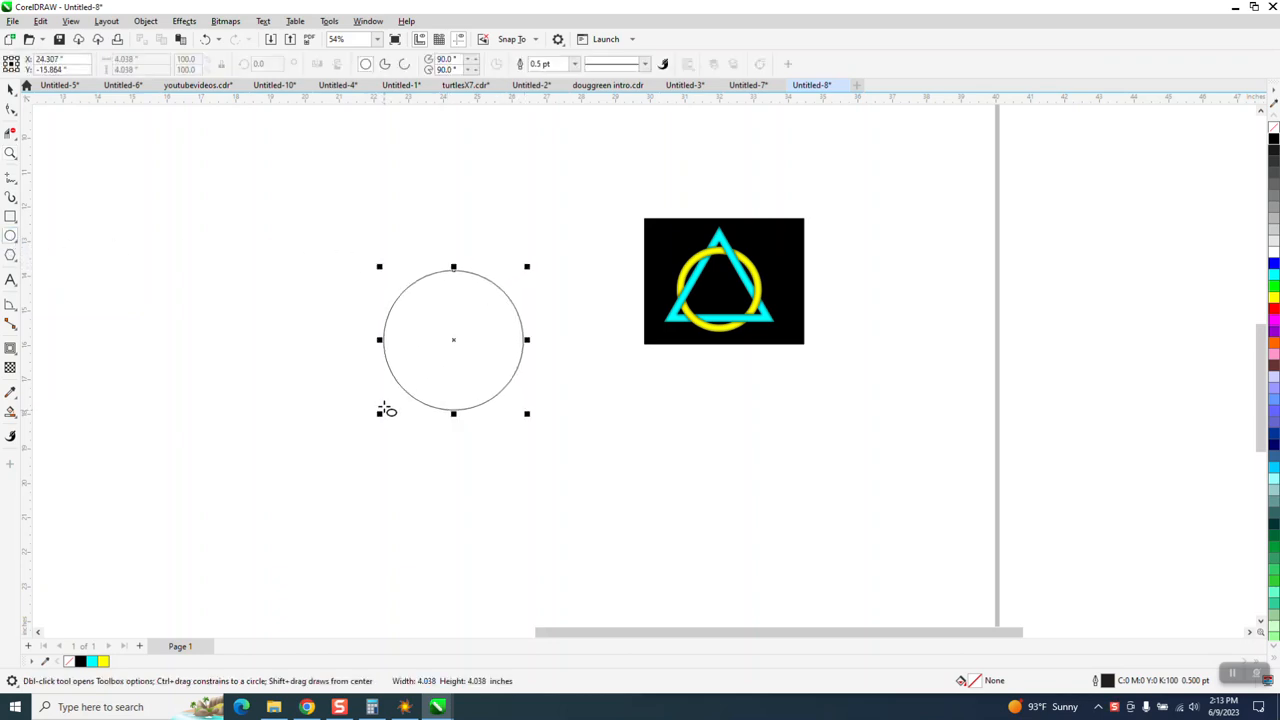
click(575, 64)
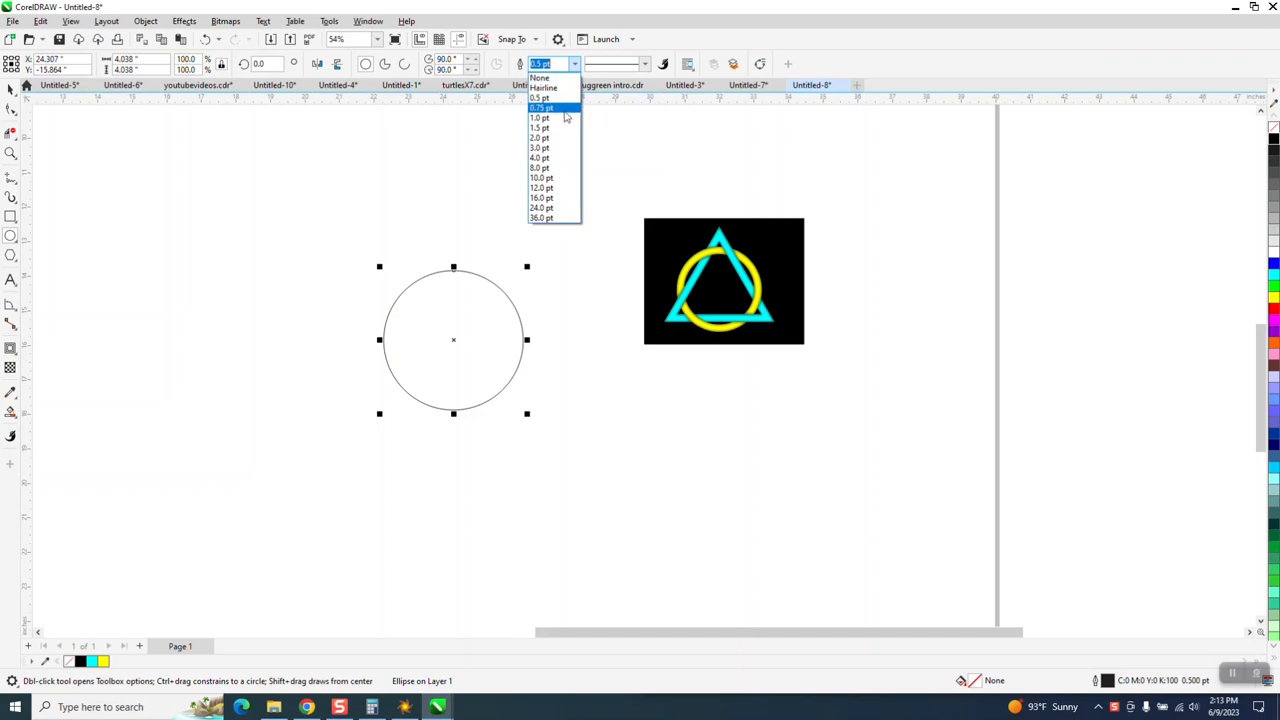
click(549, 199)
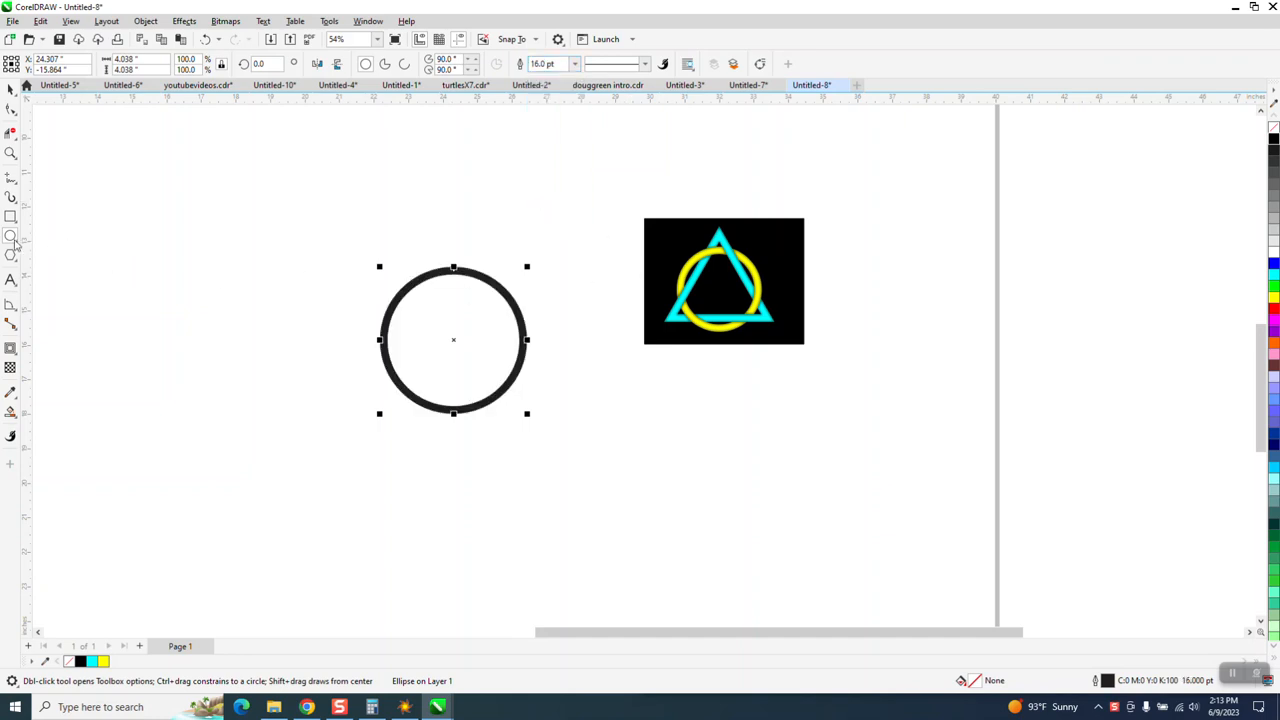
Draw a three-sided polygon about 4.53 by 3.93 inches near the circle and set its outline to 16 pt.
mouse_move(14, 220)
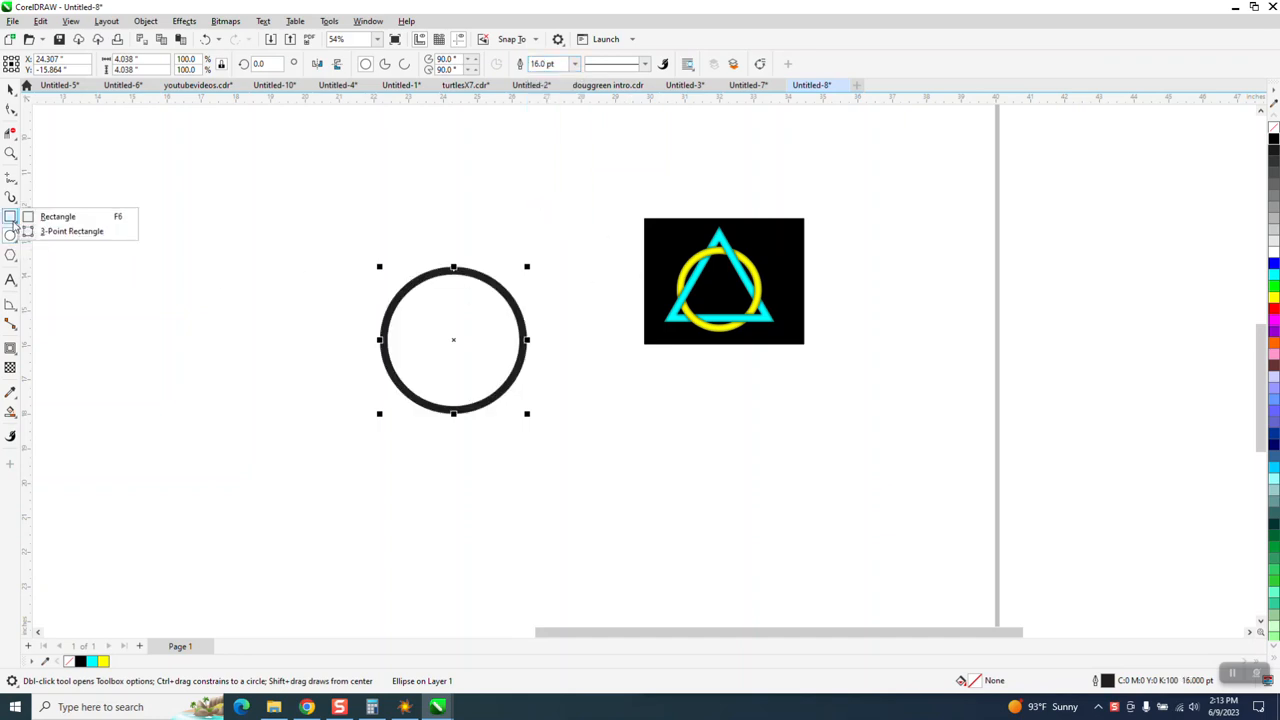
mouse_move(12, 256)
click(52, 254)
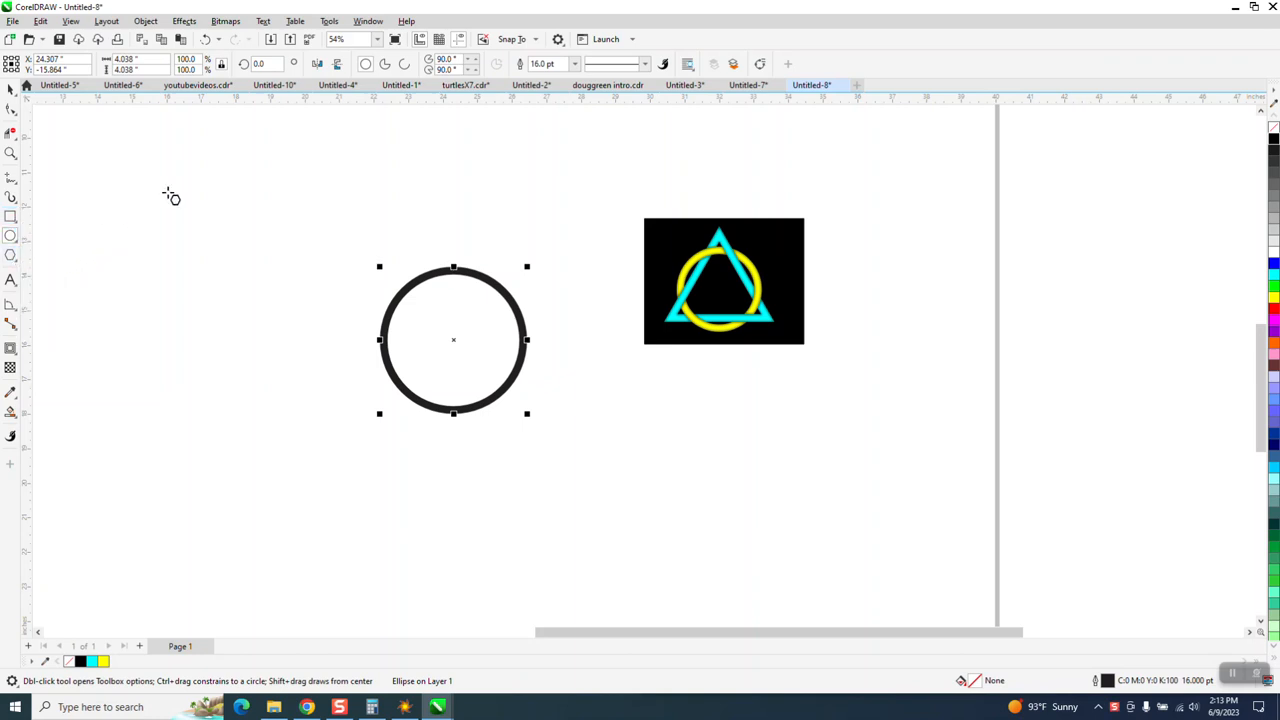
click(394, 68)
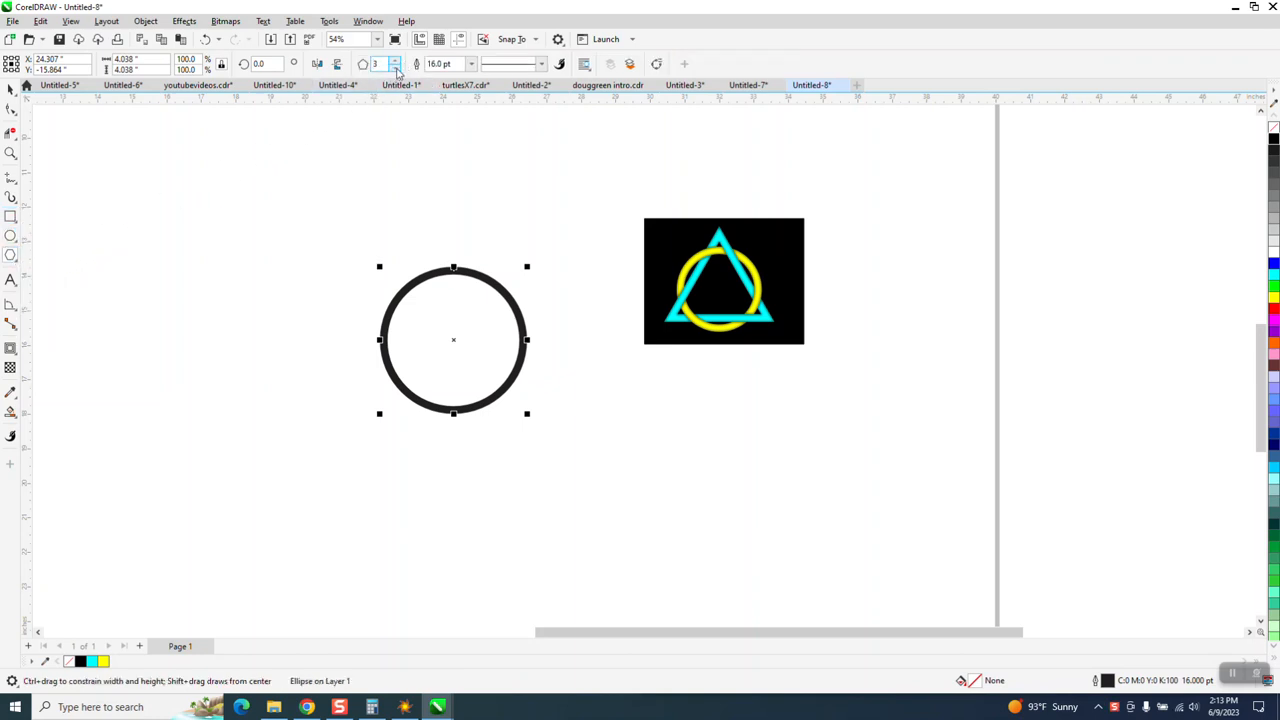
drag(393, 158, 266, 340)
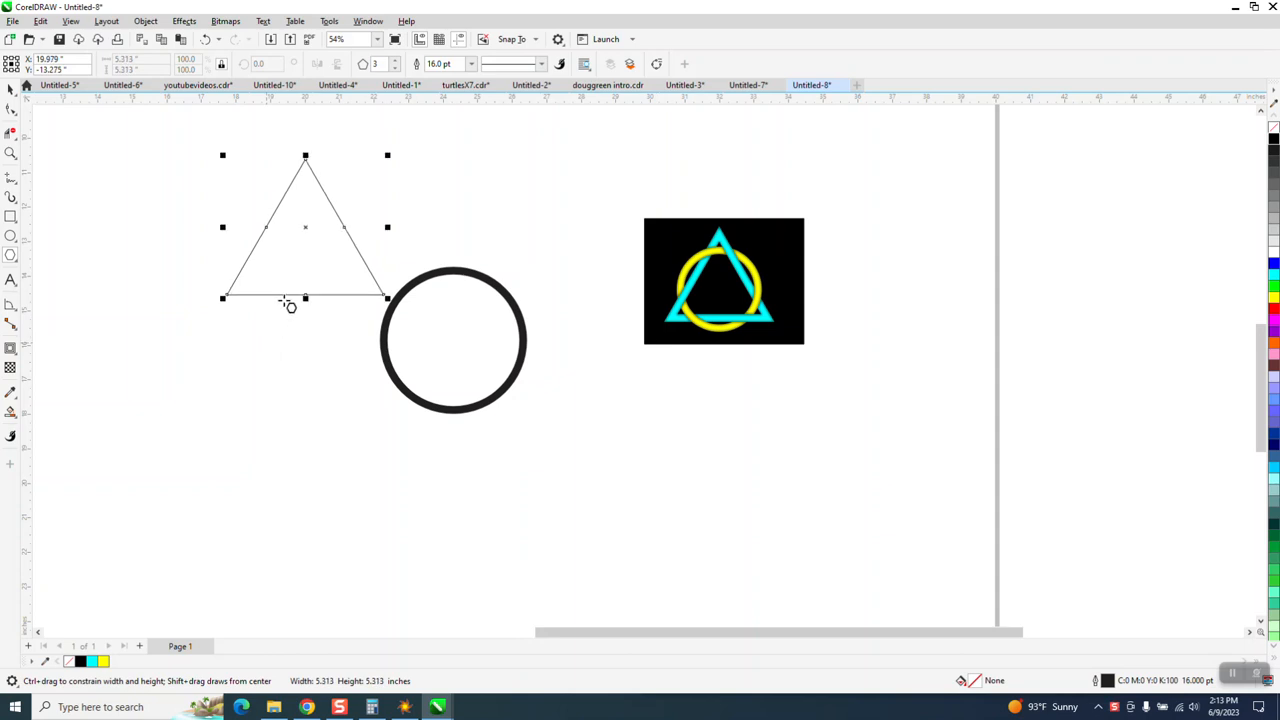
click(471, 64)
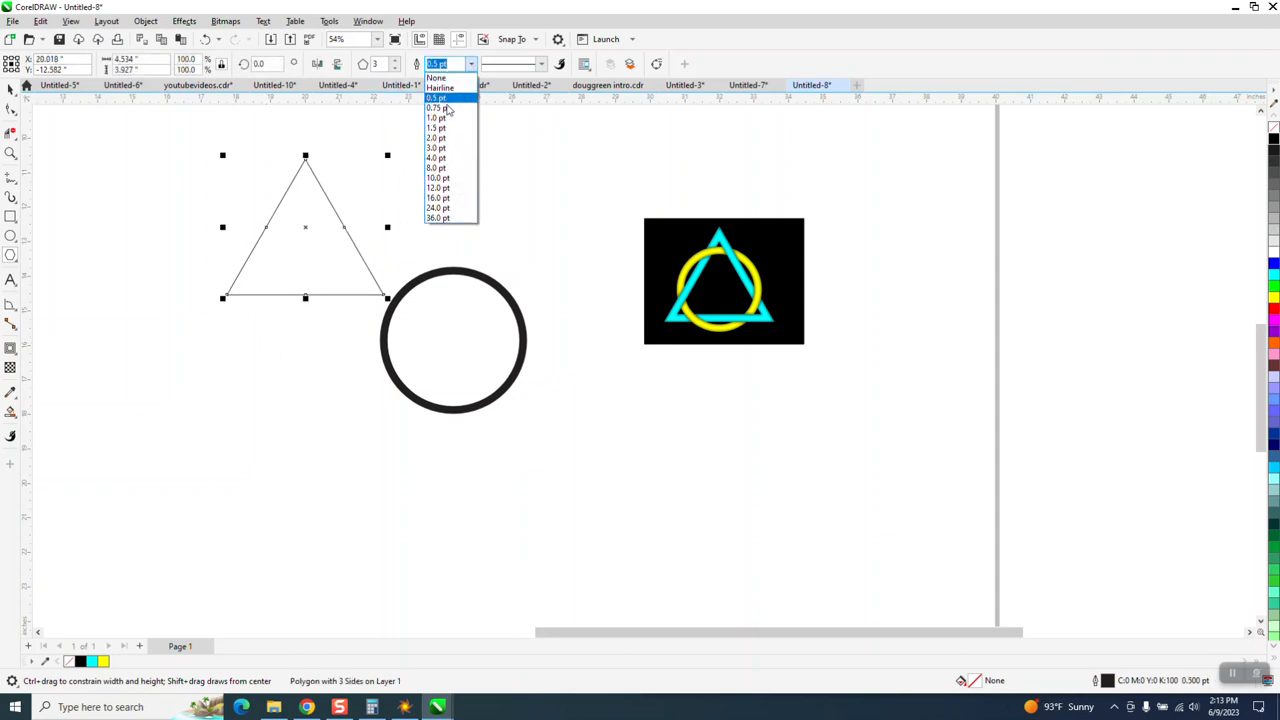
click(437, 198)
key(space)
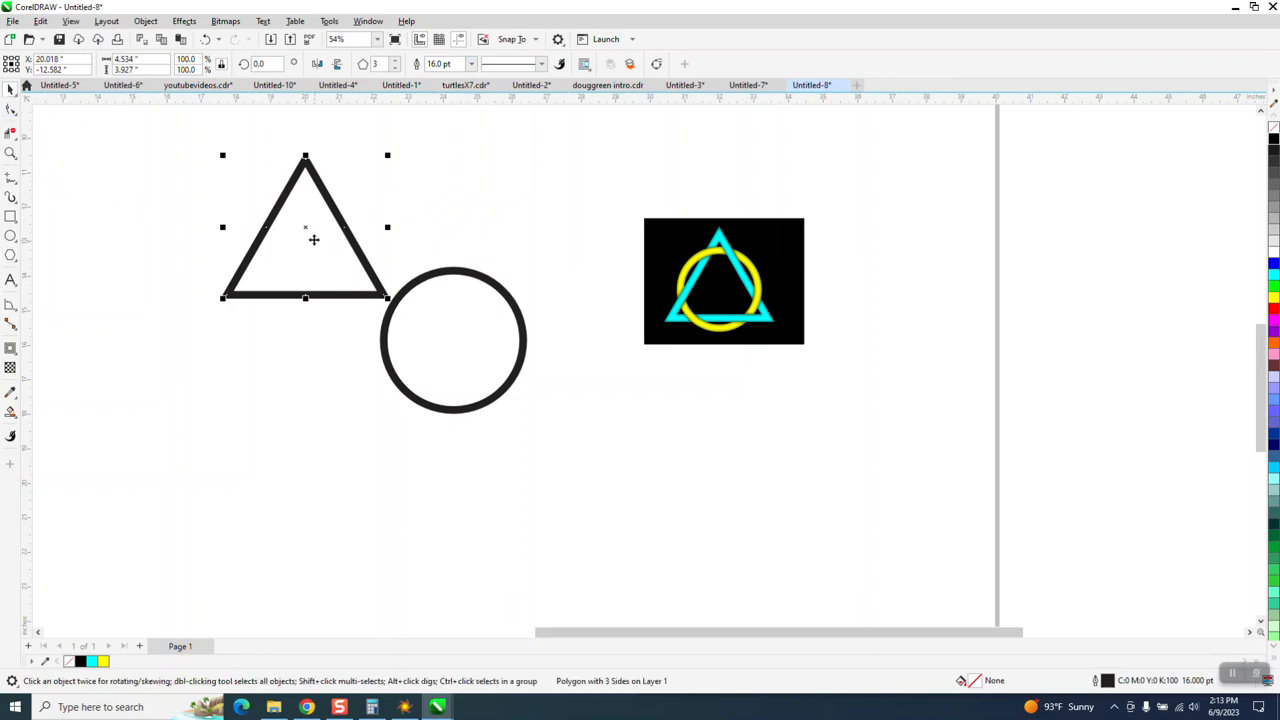
Set the triangle beside the circle, convert both outlines to objects, and give them no fill with a black outline.
drag(303, 229, 453, 322)
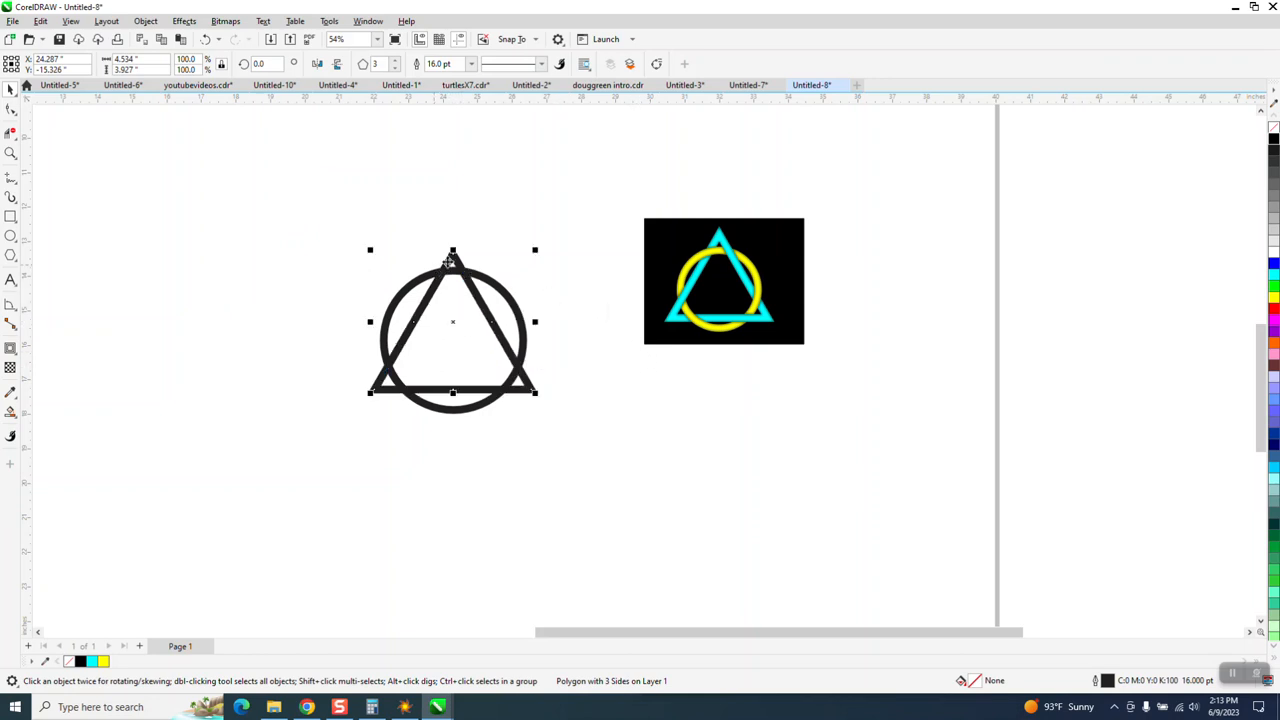
drag(454, 323, 306, 337)
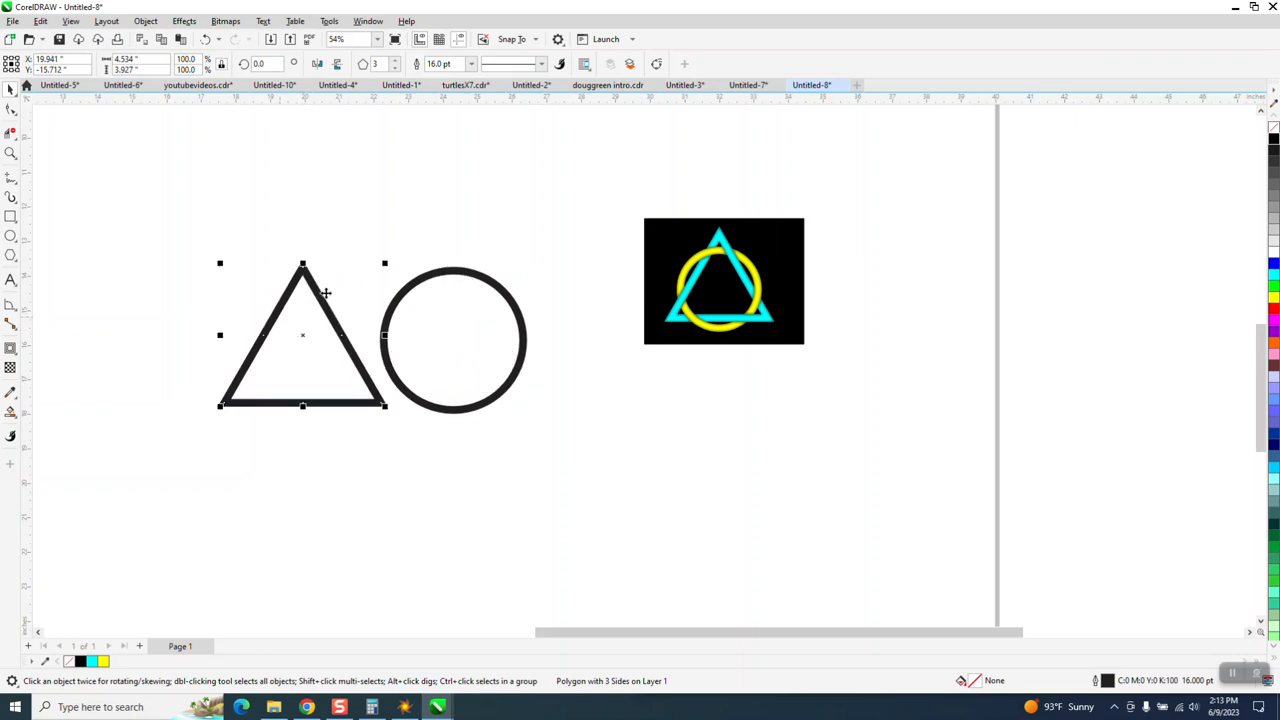
drag(166, 223, 644, 474)
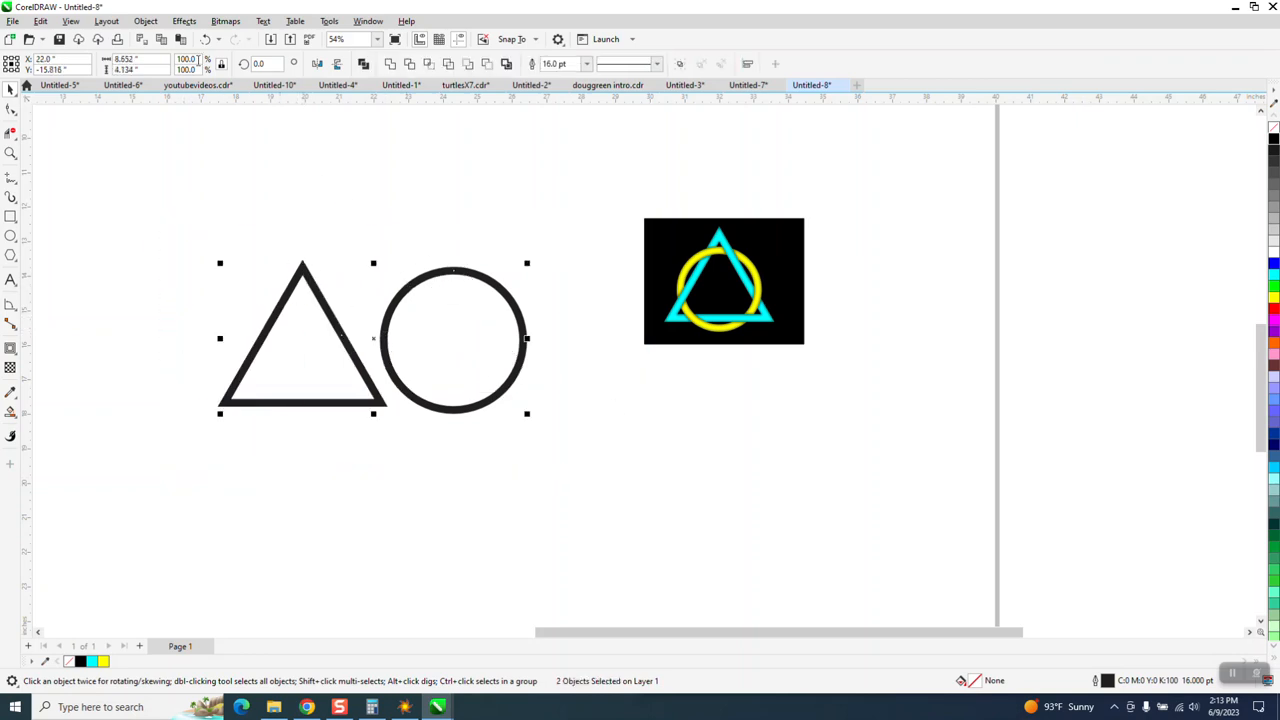
click(145, 21)
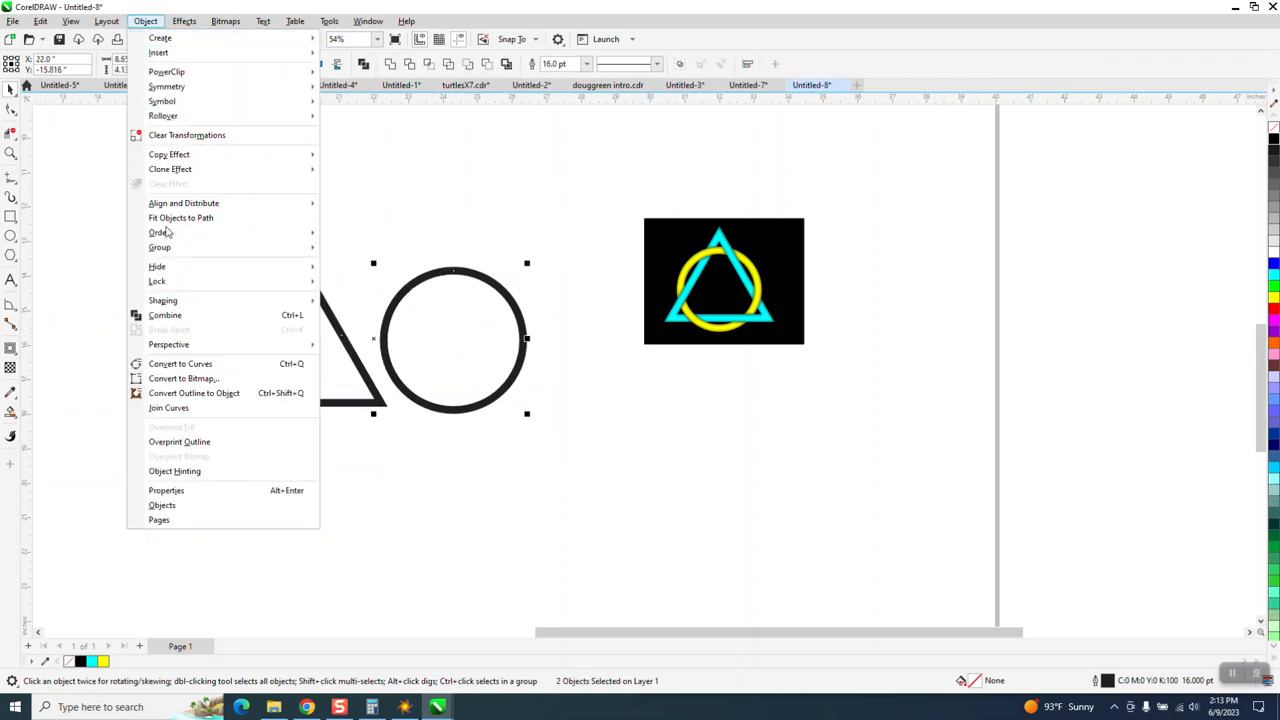
click(197, 394)
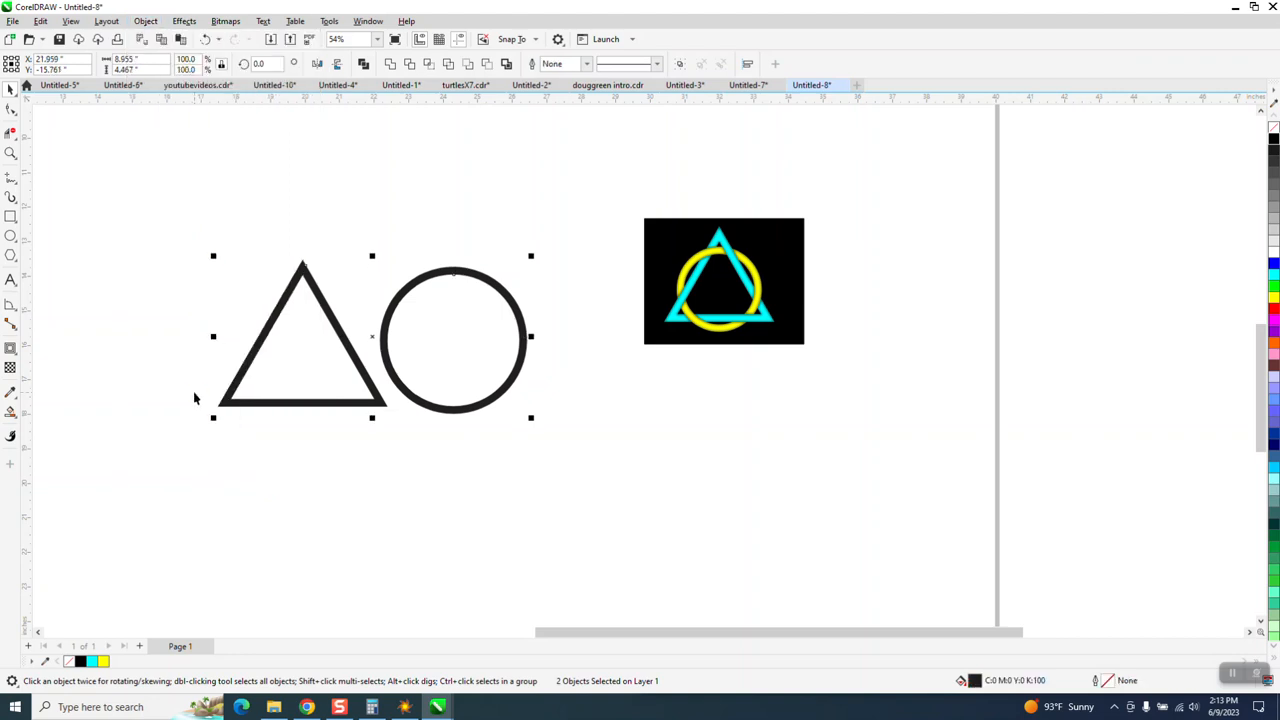
click(1273, 127)
right_click(1274, 143)
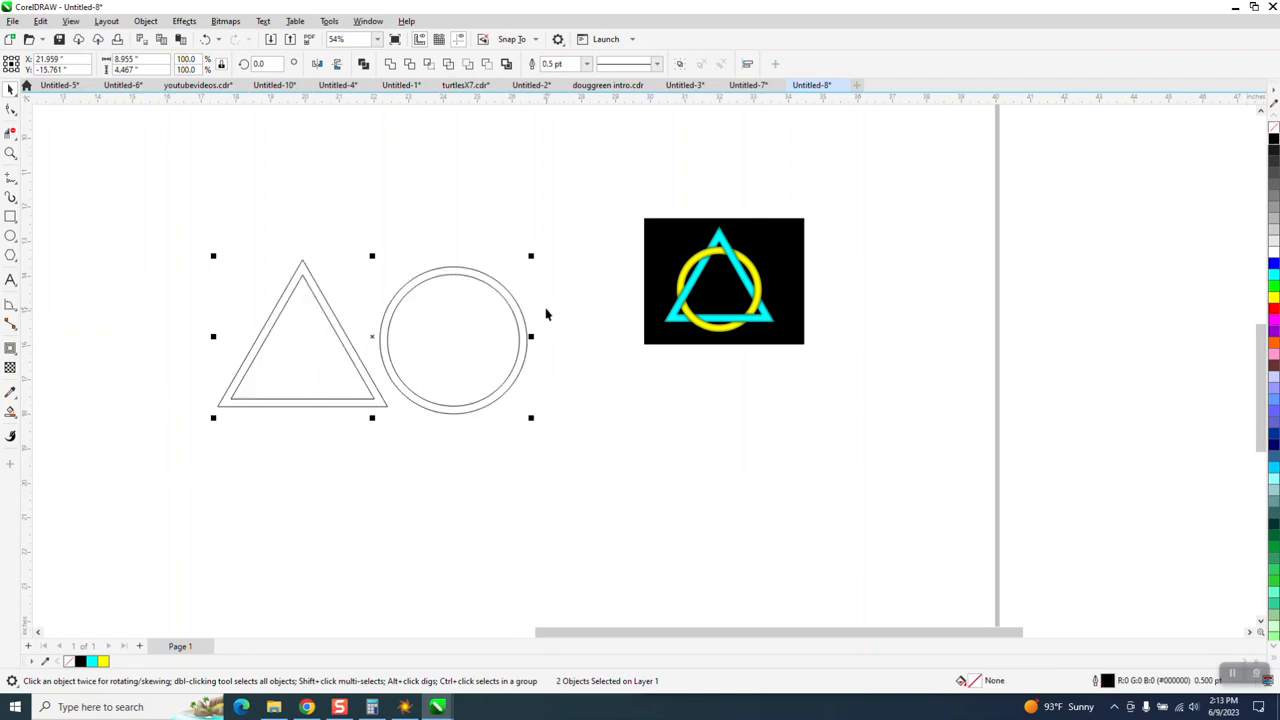
Align the triangle and the ring to each other's centres horizontally and vertically.
drag(131, 197, 566, 485)
key(c)
key(e)
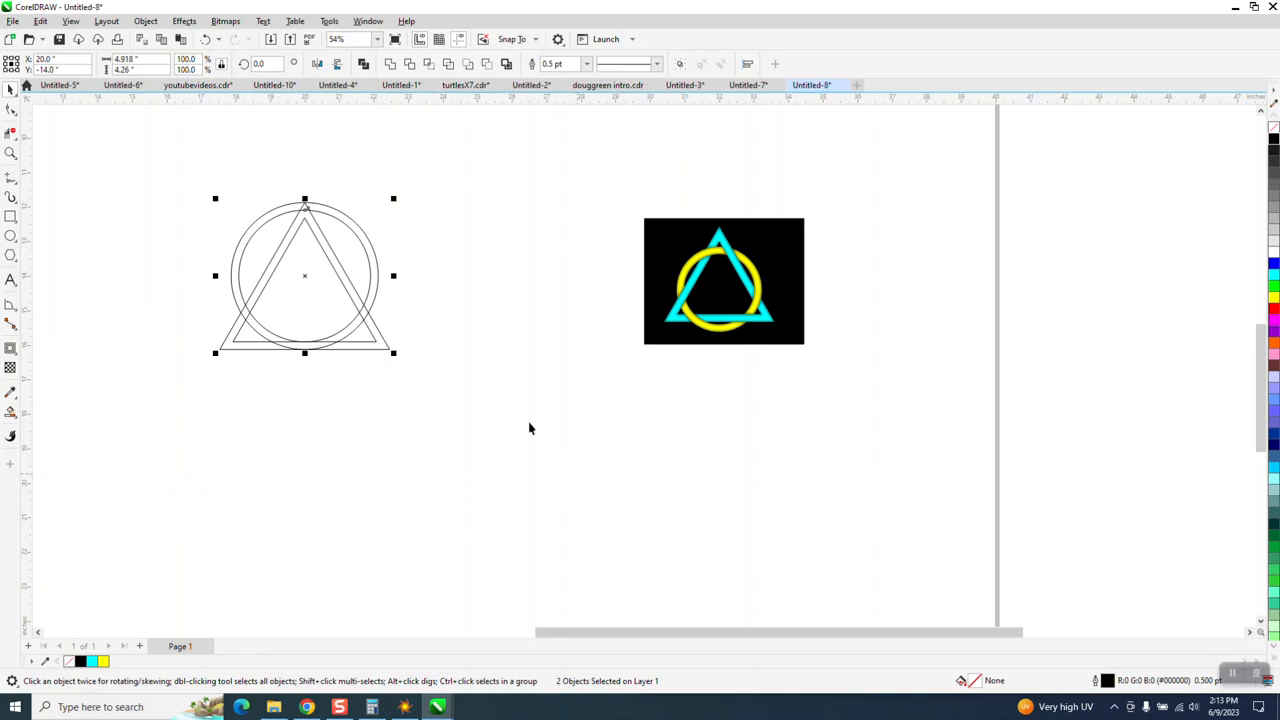
Set the nudge distance to 0.25 inches and nudge the ring down twice relative to the triangle.
click(10, 153)
drag(171, 191, 484, 432)
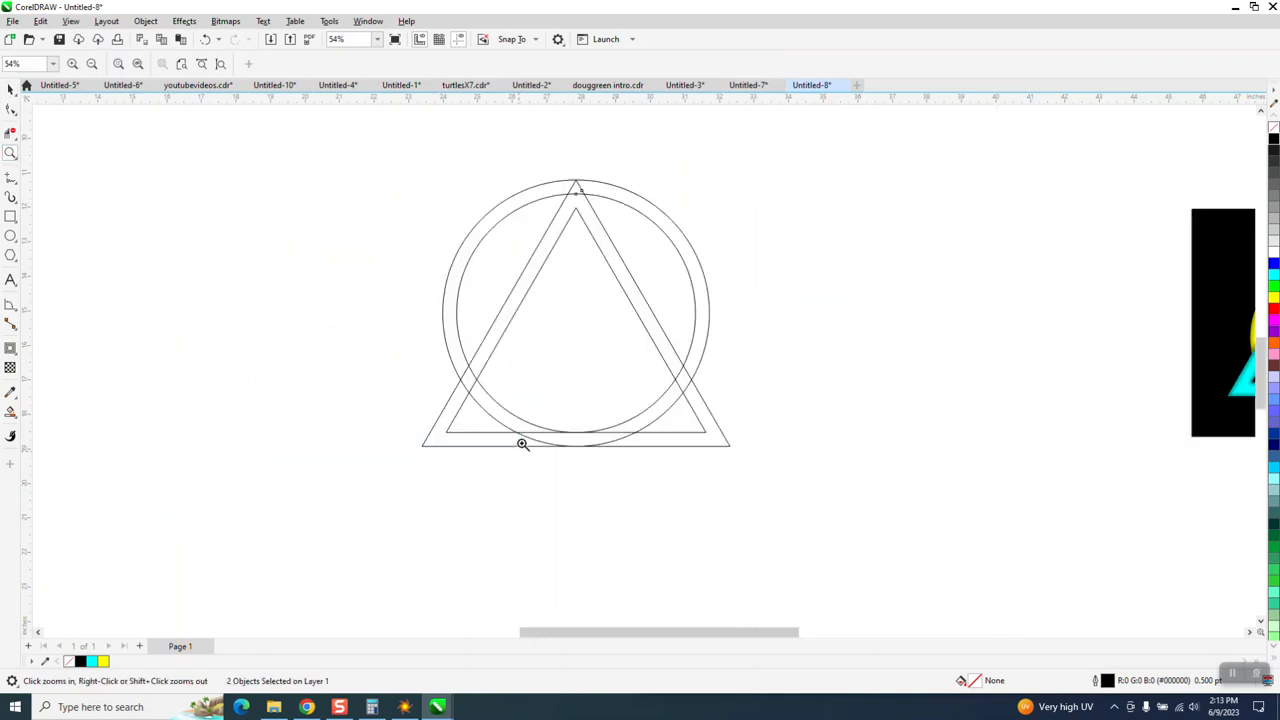
click(11, 88)
click(708, 171)
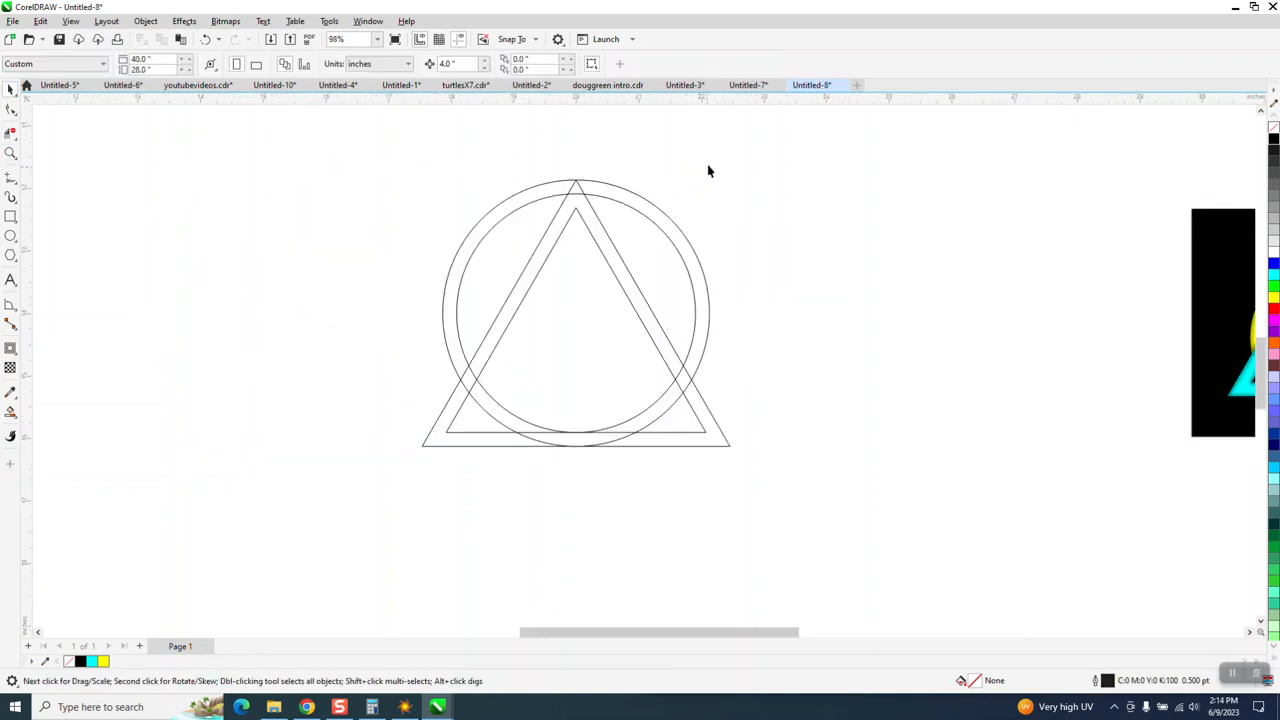
click(450, 64)
key(BackSpace)
text(.25)
key(Return)
click(667, 213)
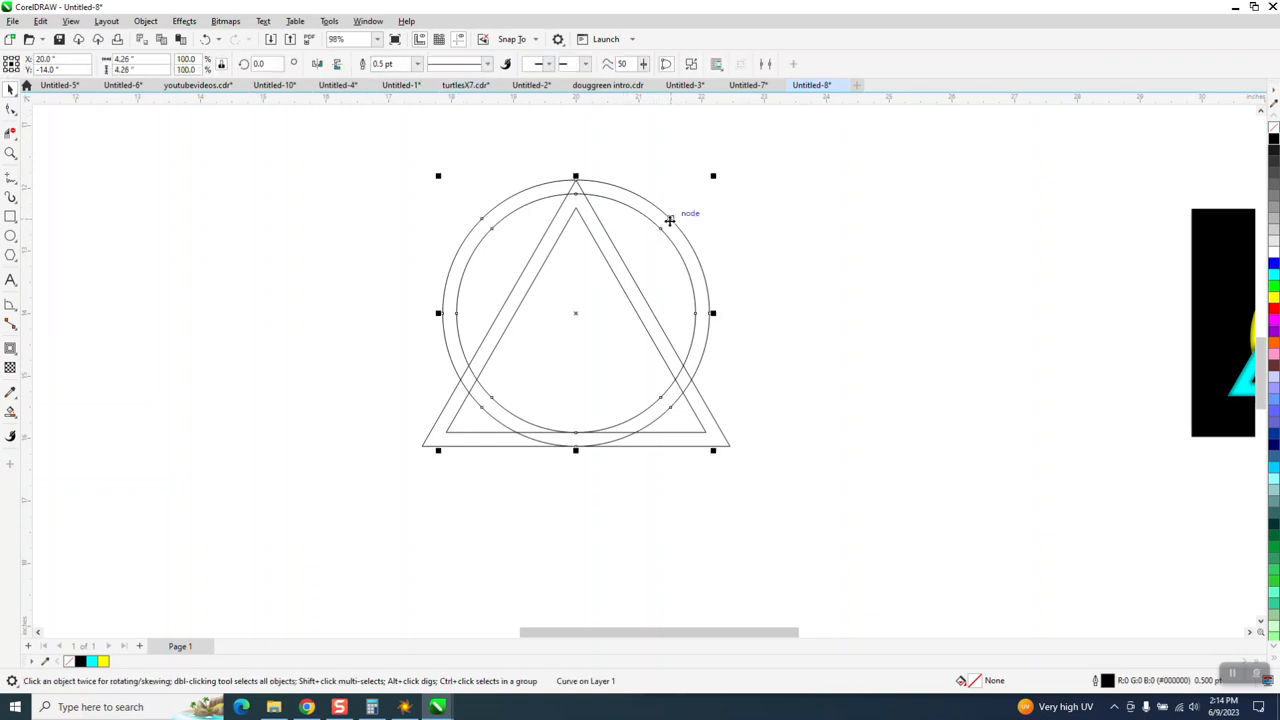
key(Down)
key(Down)
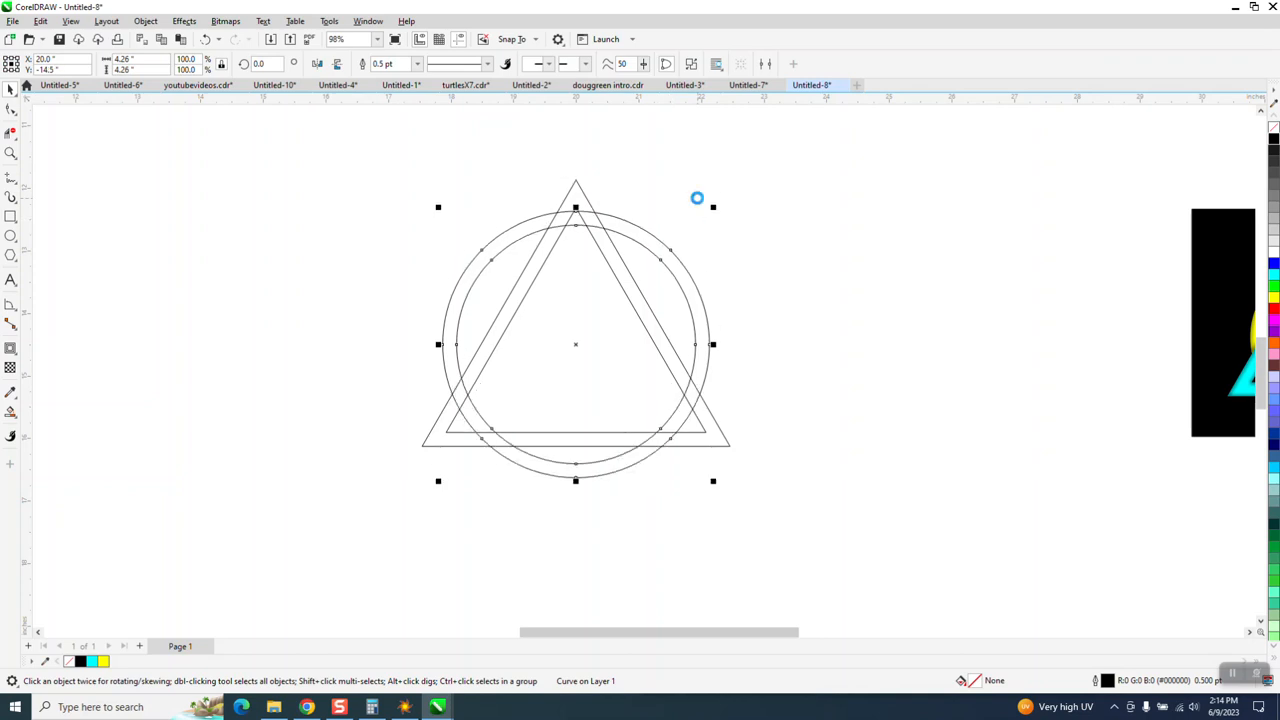
Set the nudge distance to 0.1 inches and nudge the ring down two more times.
click(751, 180)
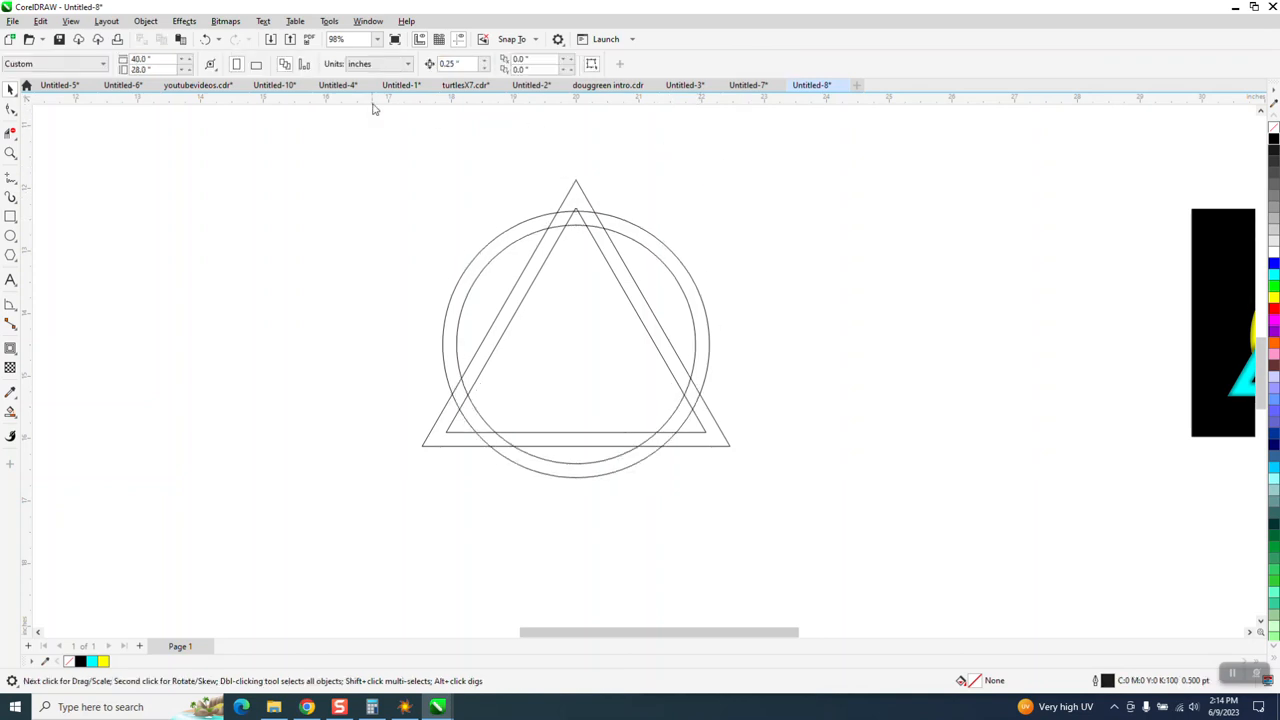
key(BackSpace)
text(.1)
click(668, 271)
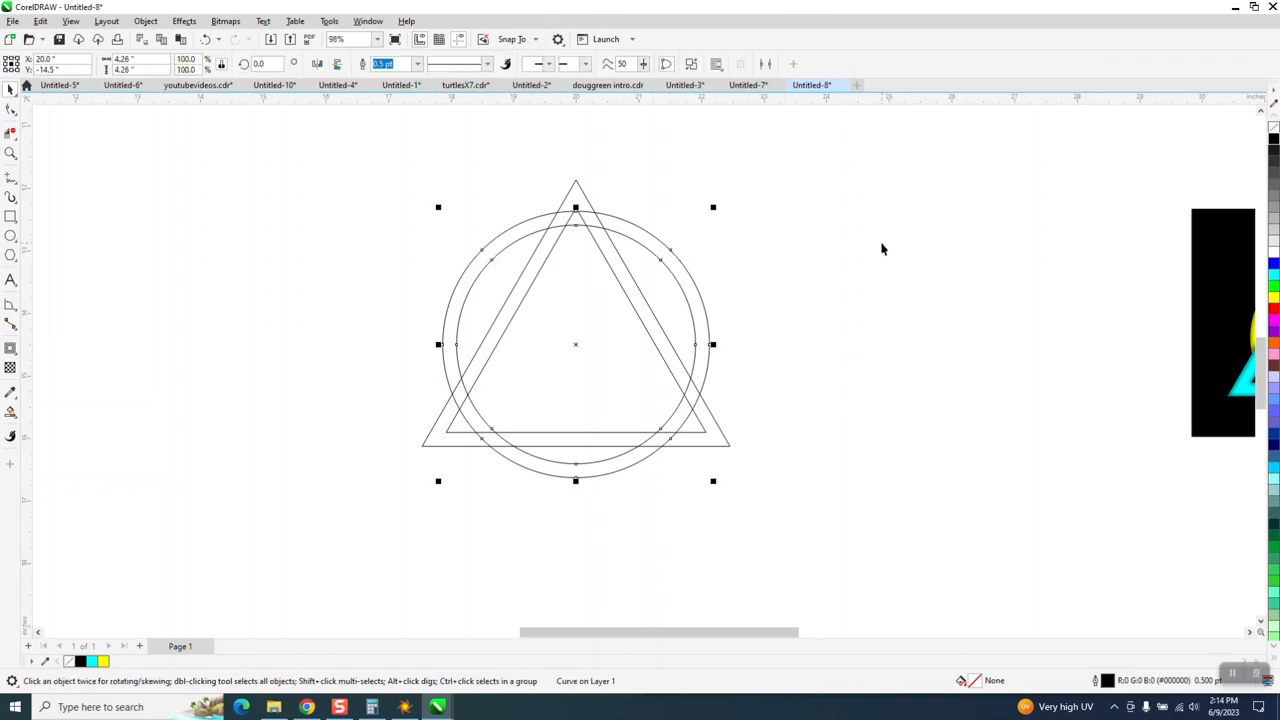
key(Down)
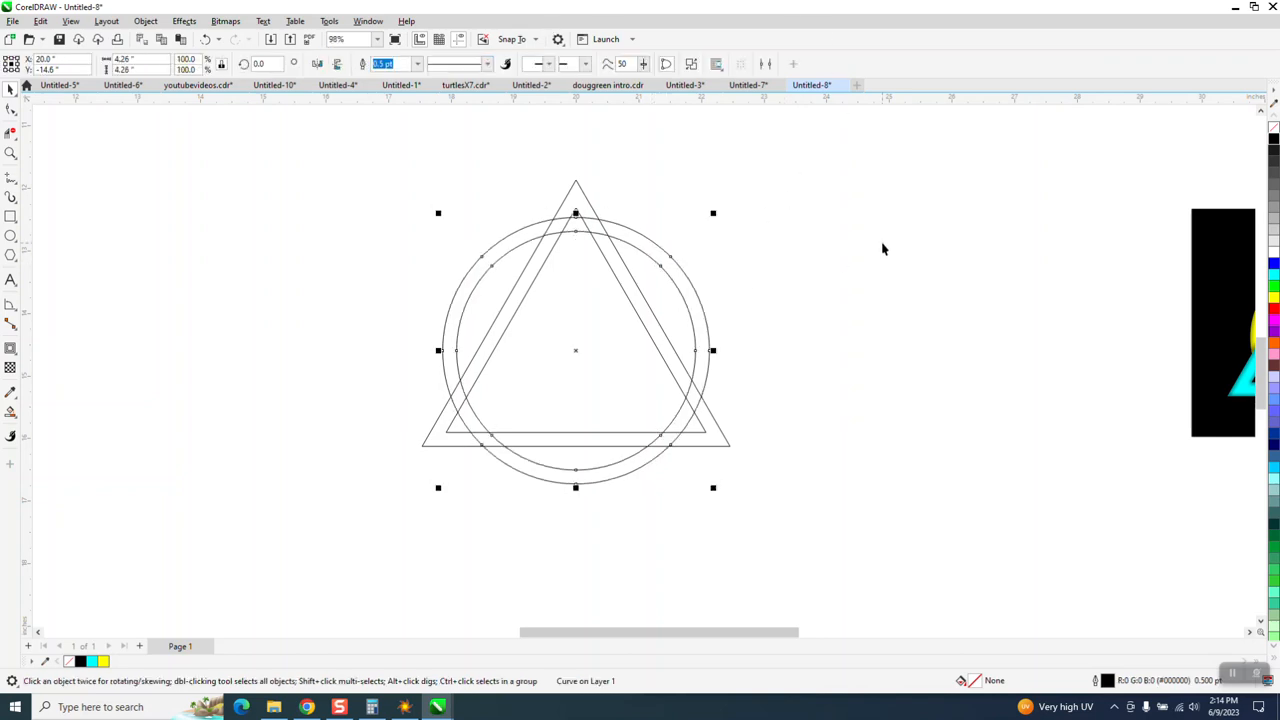
key(Down)
click(914, 318)
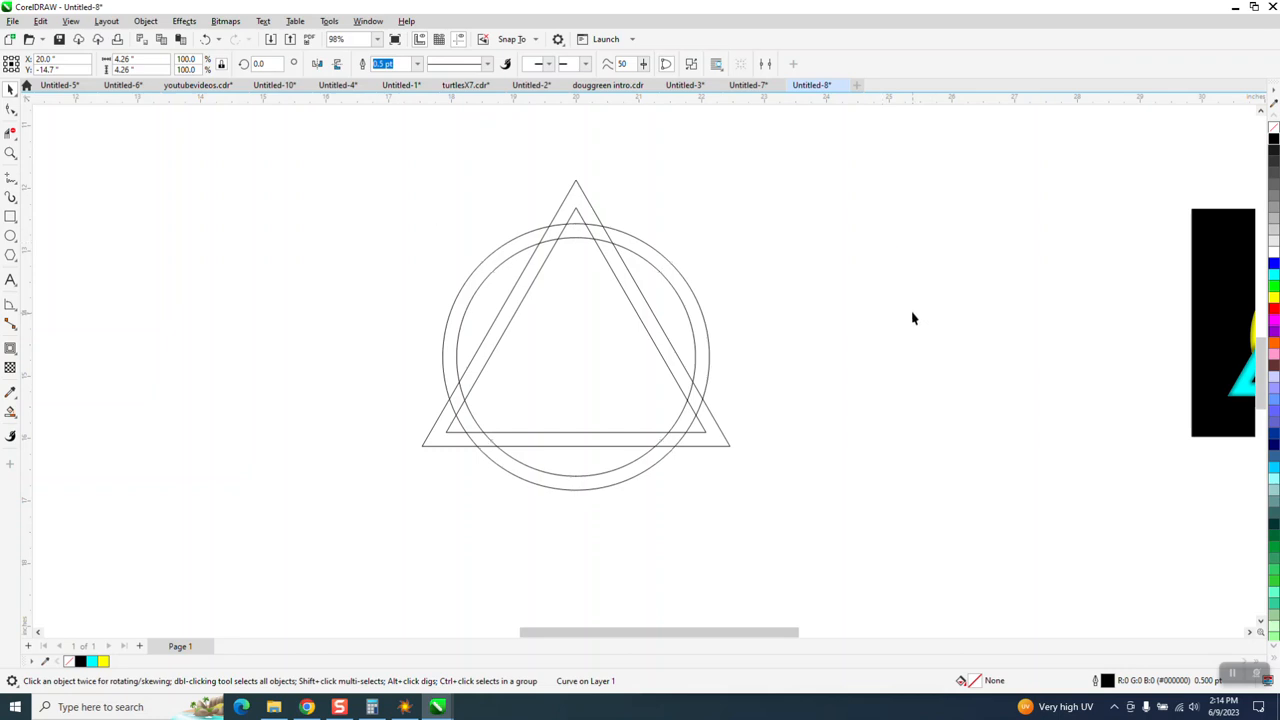
Deselect the shapes and set the nudge distance to 6 inches.
drag(362, 163, 978, 537)
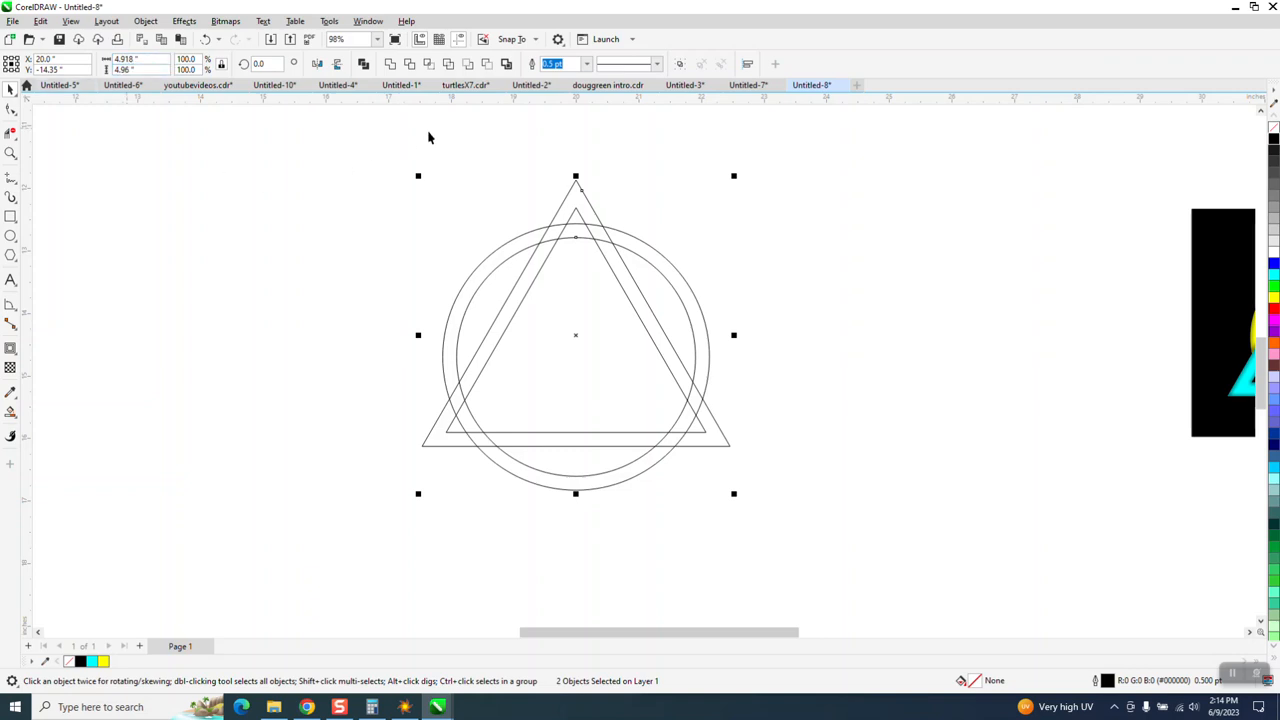
click(242, 152)
double_click(463, 63)
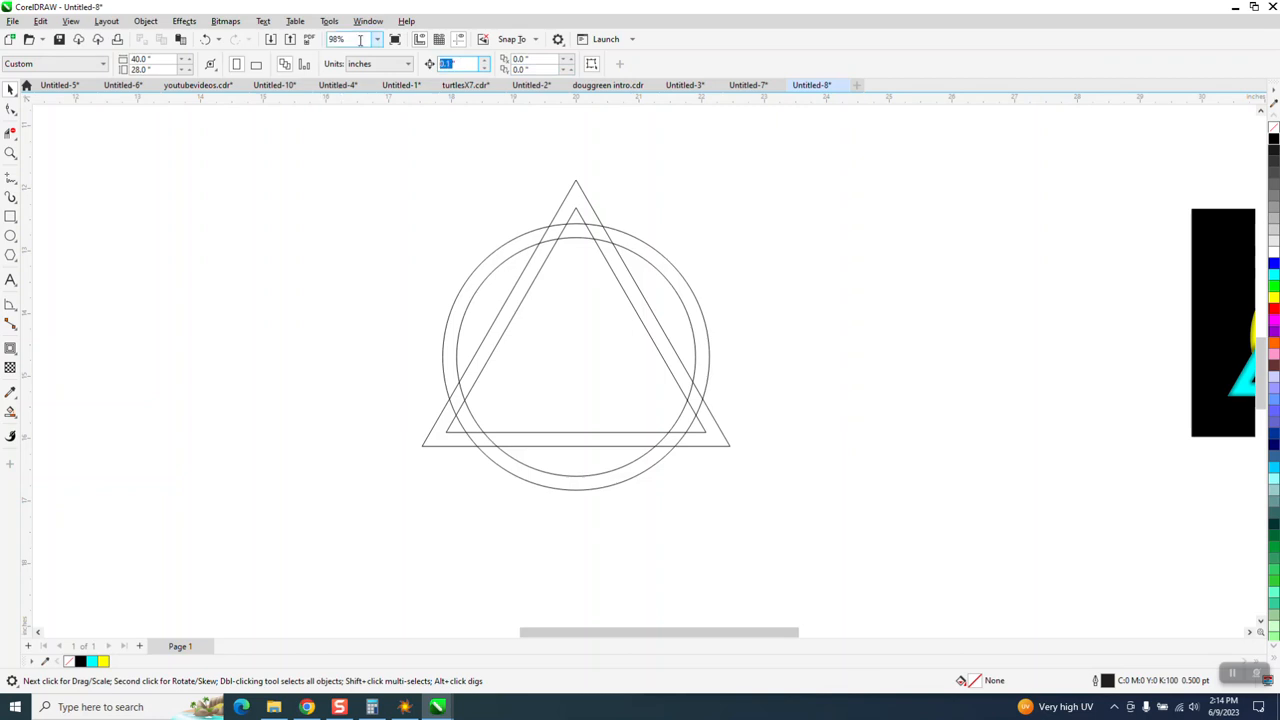
text(6)
Delete the overlapping line segments at each crossing with Virtual Segment Delete so the ring and triangle weave alternately over and under.
click(10, 153)
mouse_move(340, 182)
mouse_down()
mouse_move(440, 363)
mouse_move(857, 510)
mouse_up()
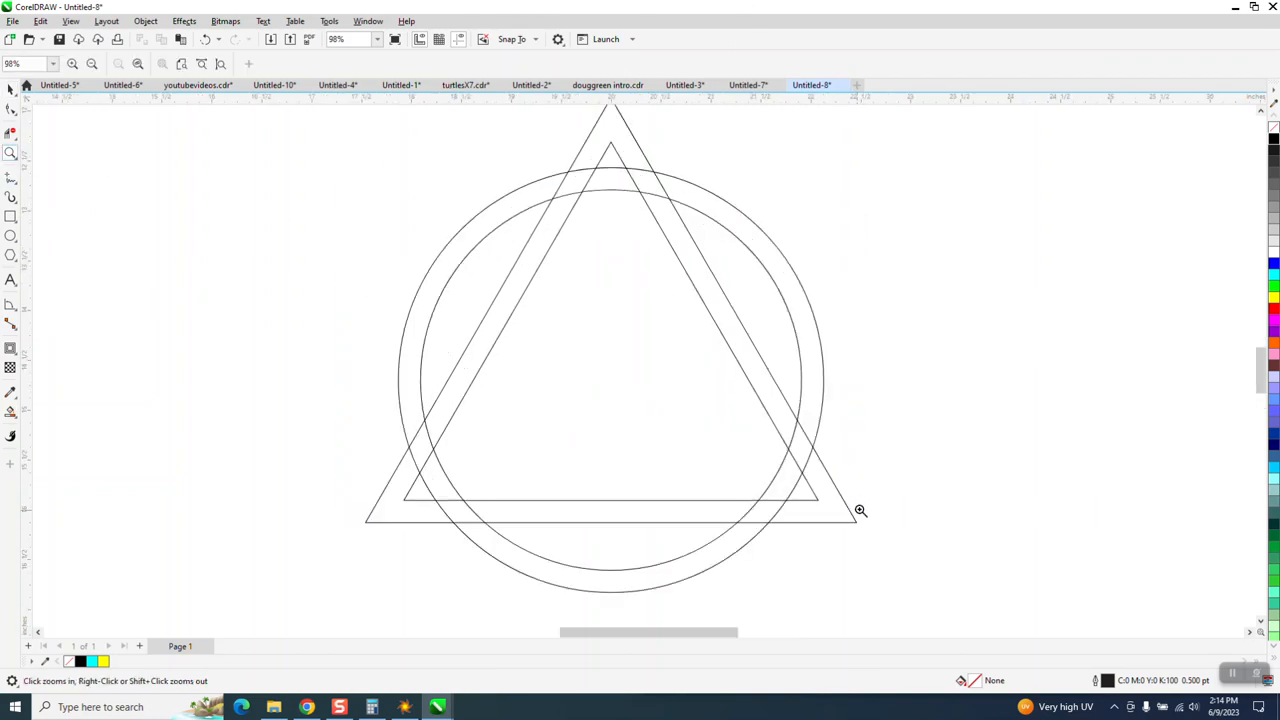
click(10, 133)
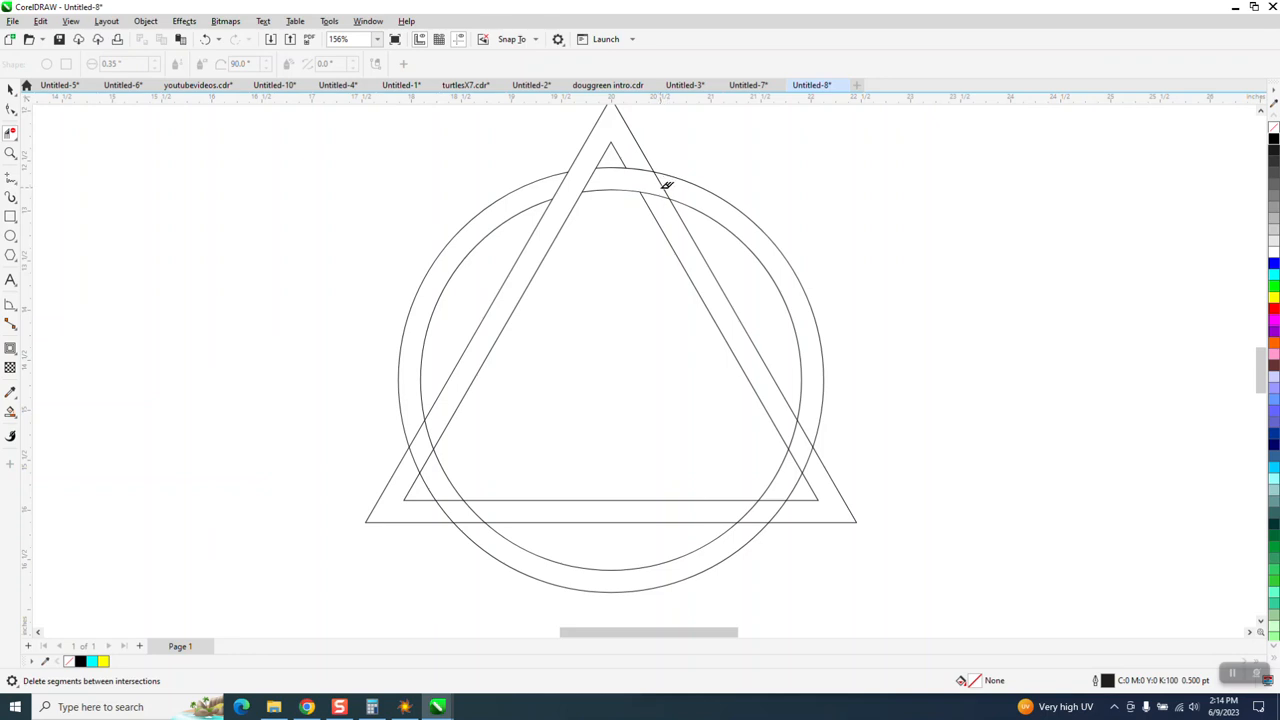
click(665, 187)
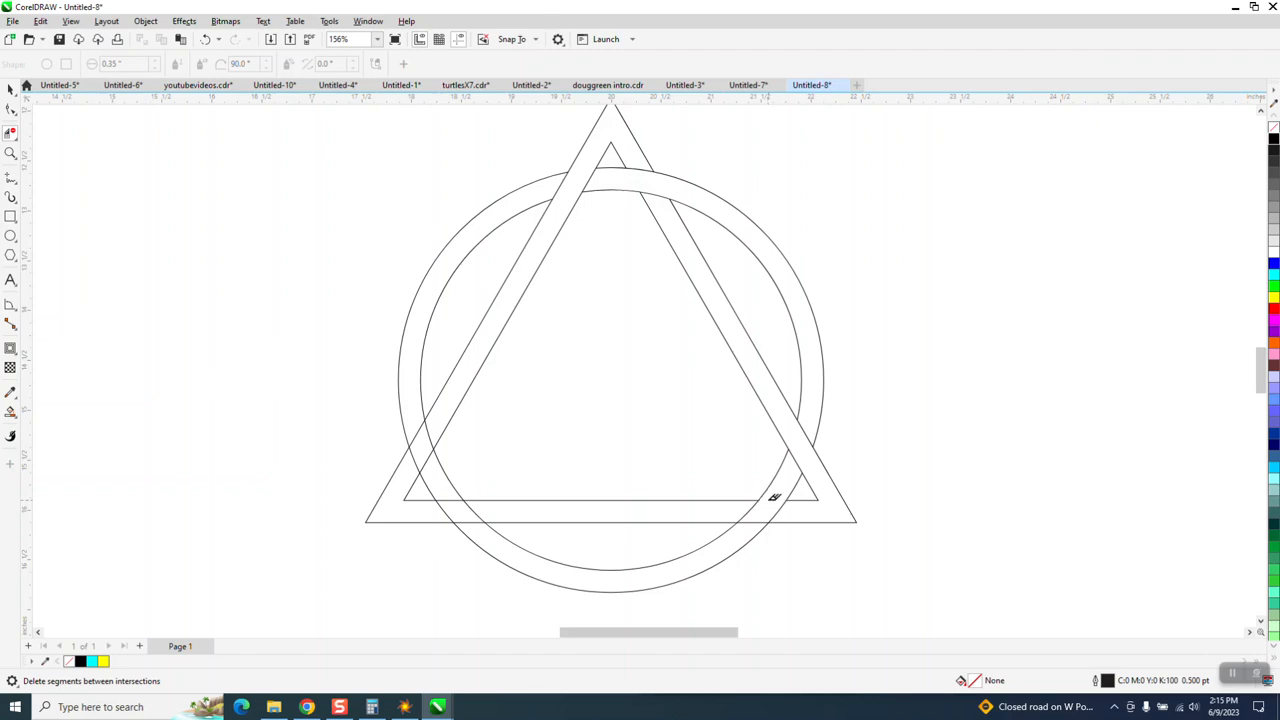
click(759, 519)
click(447, 512)
scroll(400, 440, down, 2)
click(10, 89)
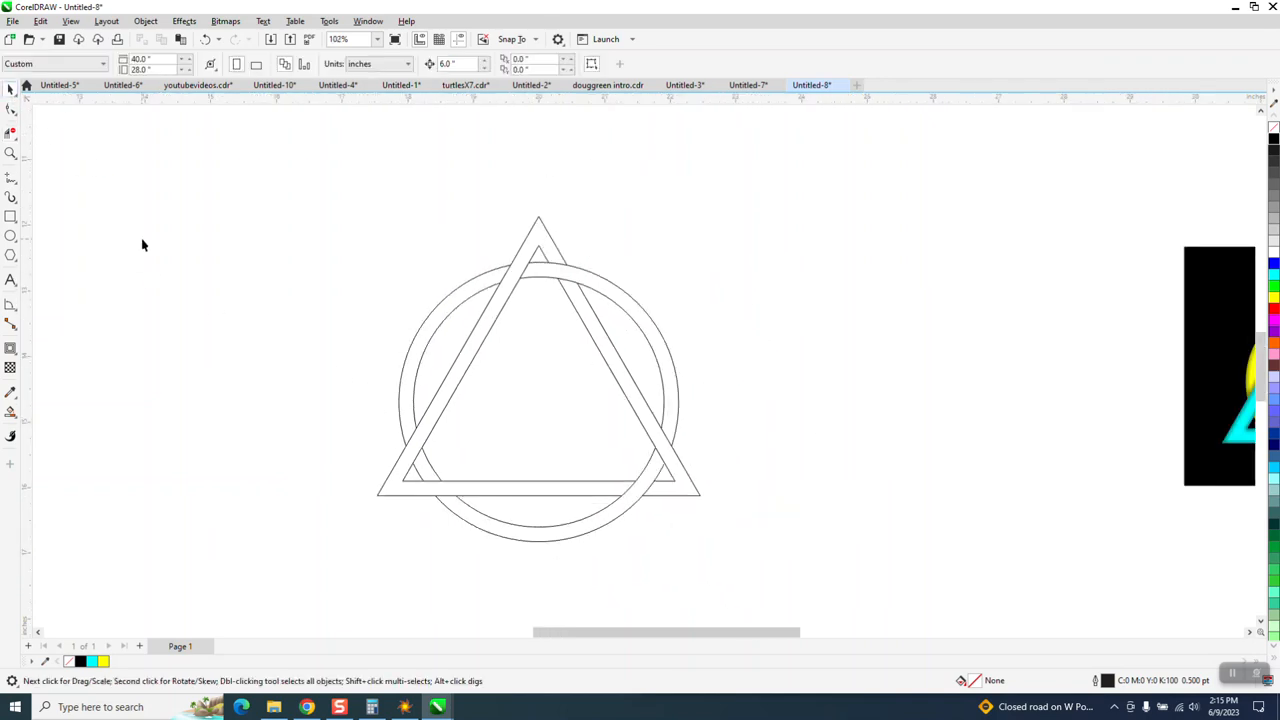
Smart-fill the three ring pieces with cyan and no outline, nudging each filled piece 6 inches right of the outline drawing.
scroll(141, 238, down, 1)
click(10, 411)
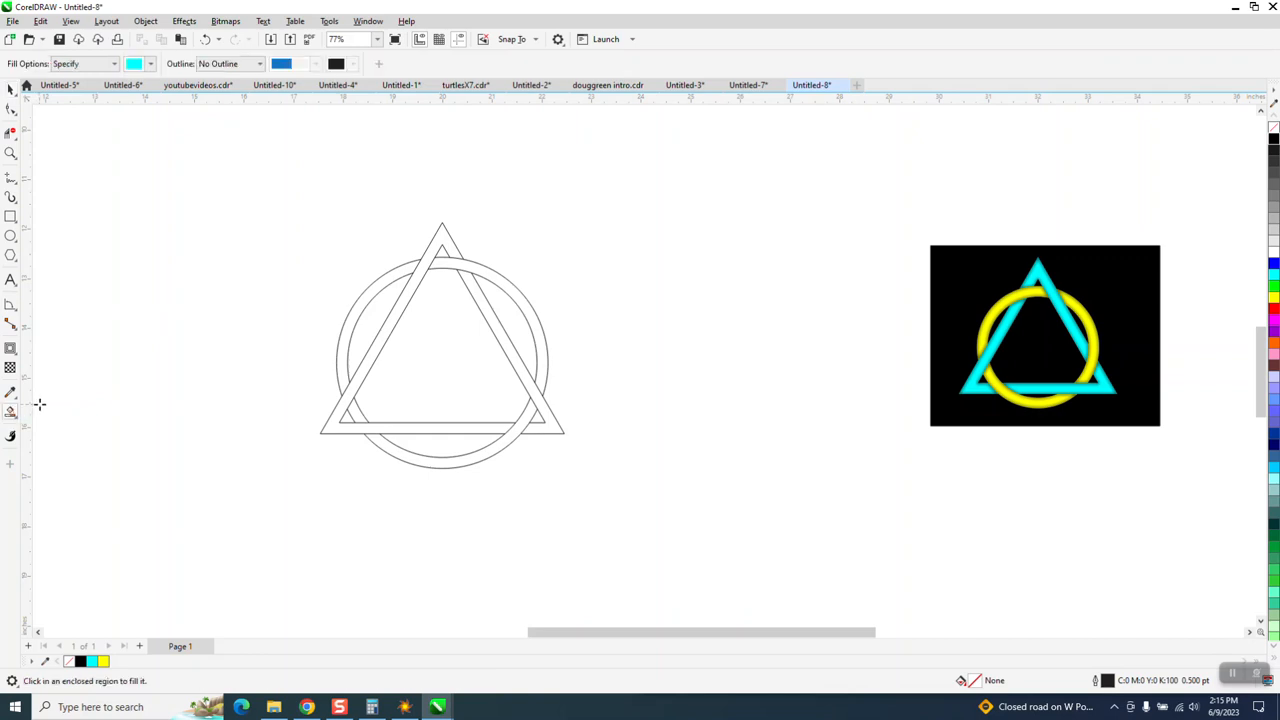
click(527, 308)
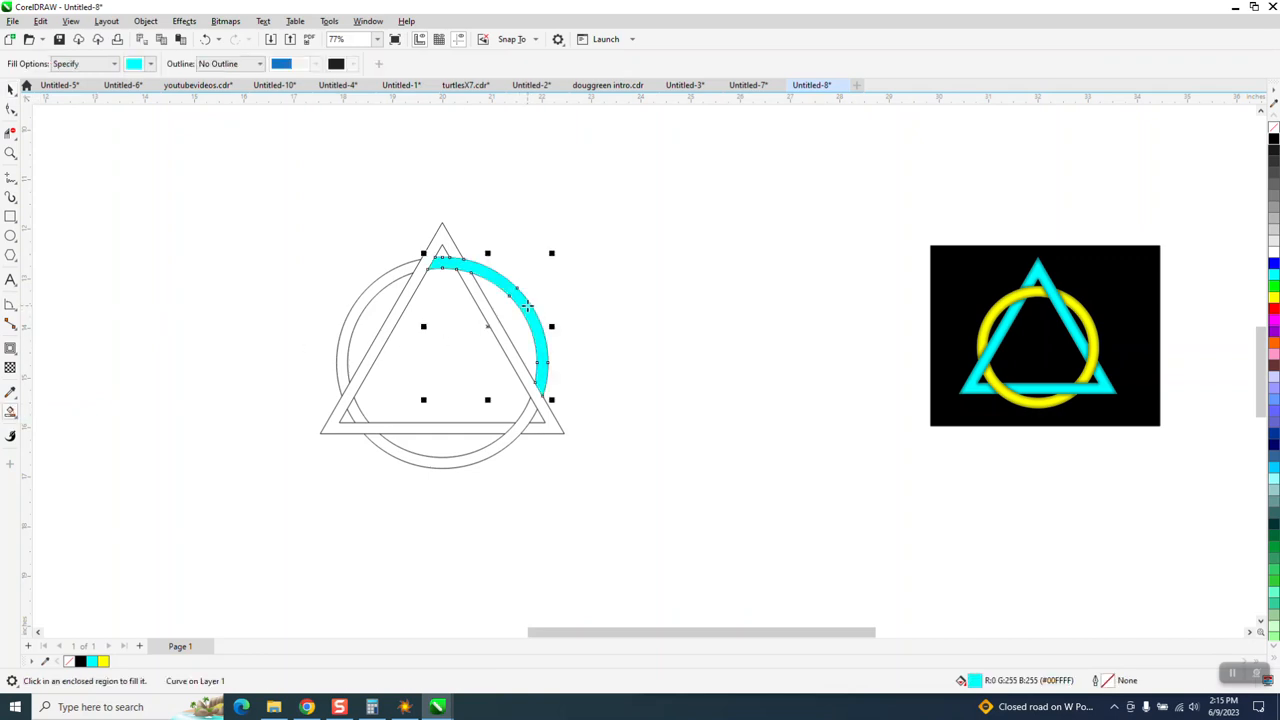
key(Right)
click(400, 268)
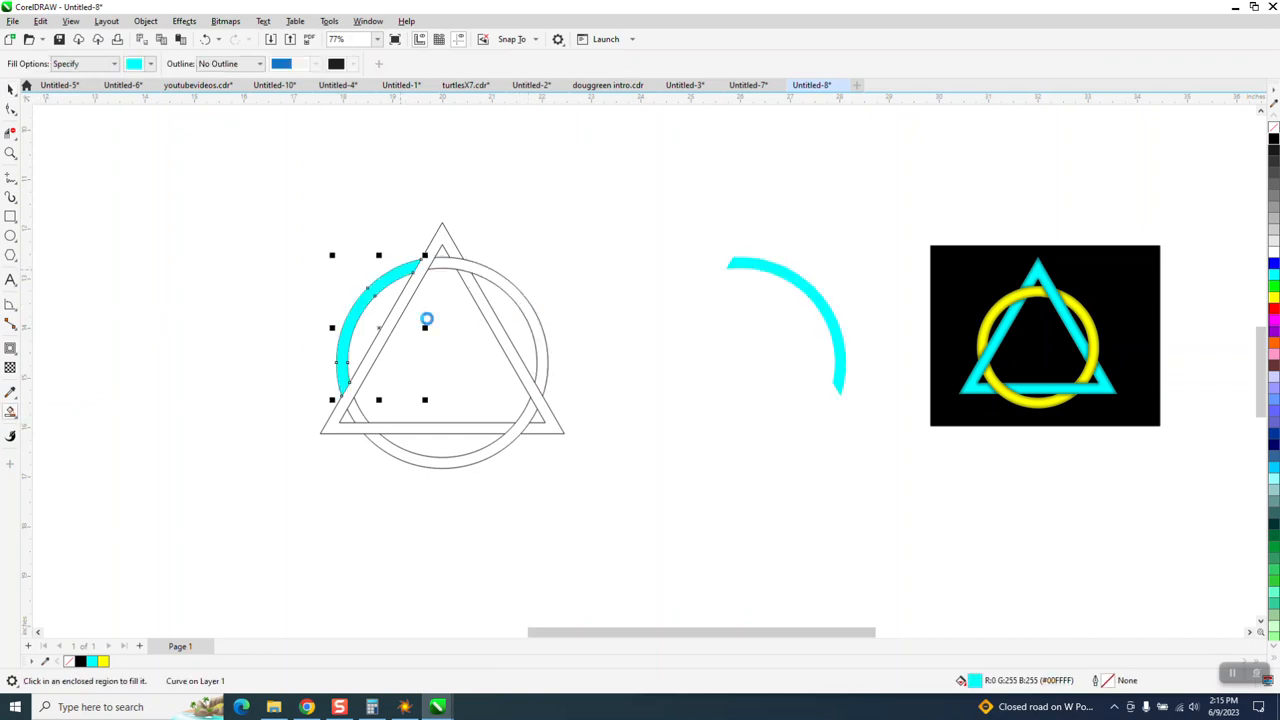
key(Right)
click(486, 450)
key(Right)
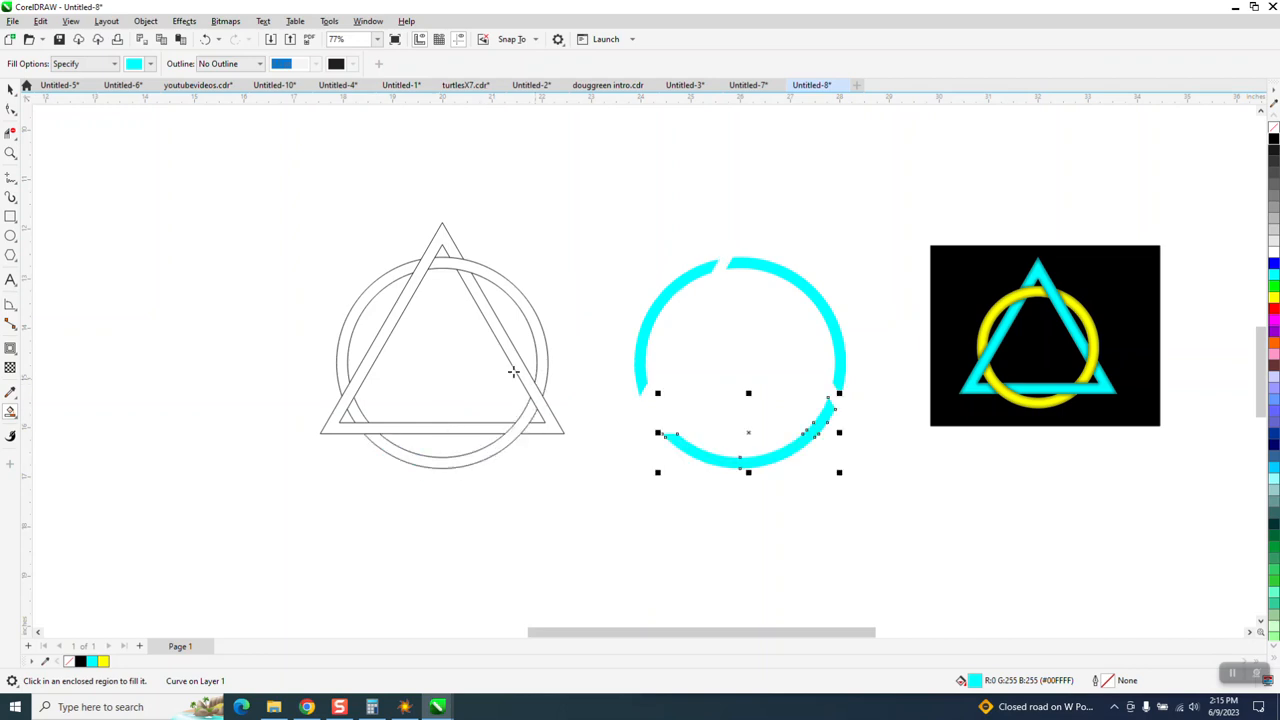
Smart-fill the triangle's pieces with cyan and nudge each one 6 inches left of the outline drawing.
click(517, 366)
key(Left)
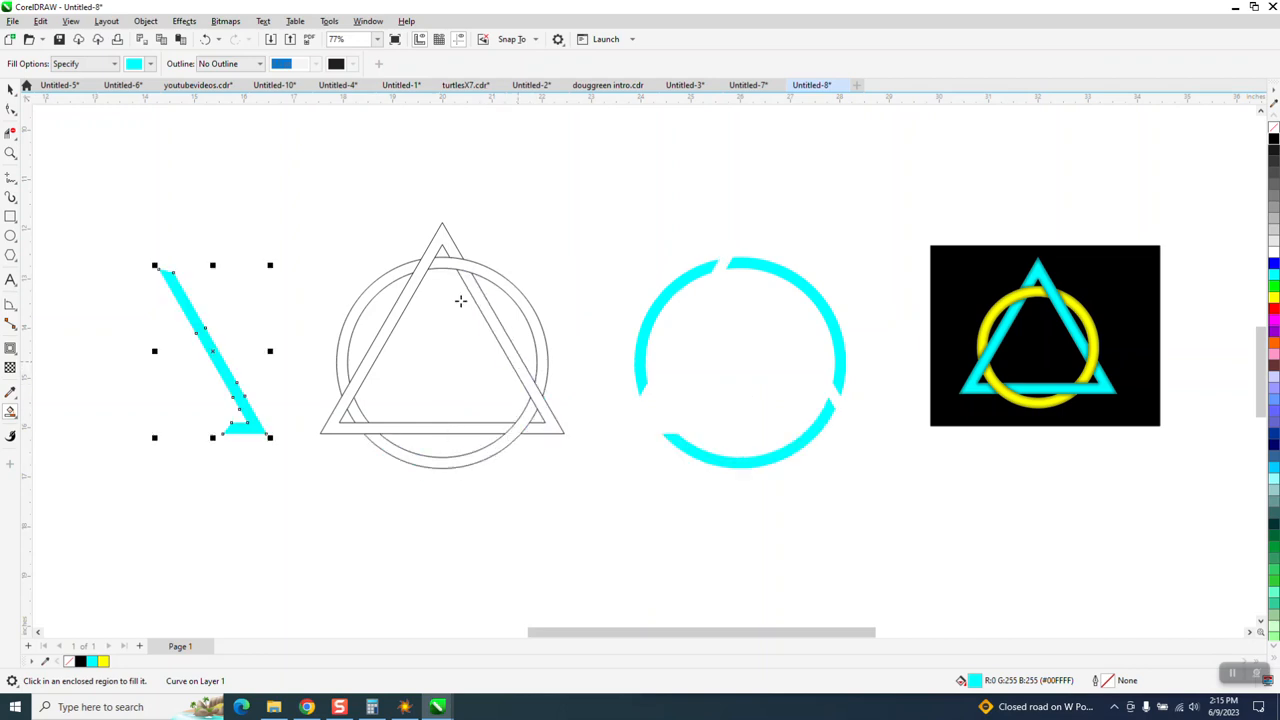
click(428, 258)
key(Left)
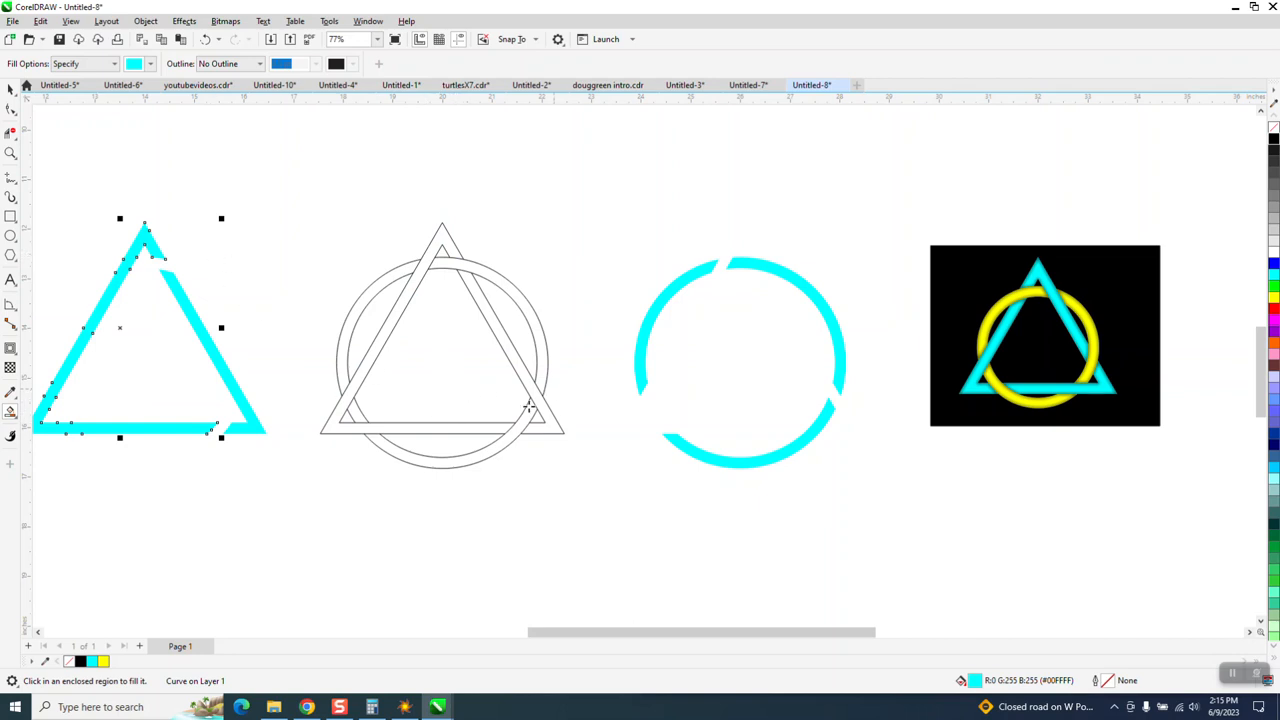
Undo the cyan fills and nudges, and the segment deletions at the triangle's lower-left crossing.
click(206, 40)
click(206, 40)
click(206, 40)
click(206, 40)
click(206, 40)
click(206, 40)
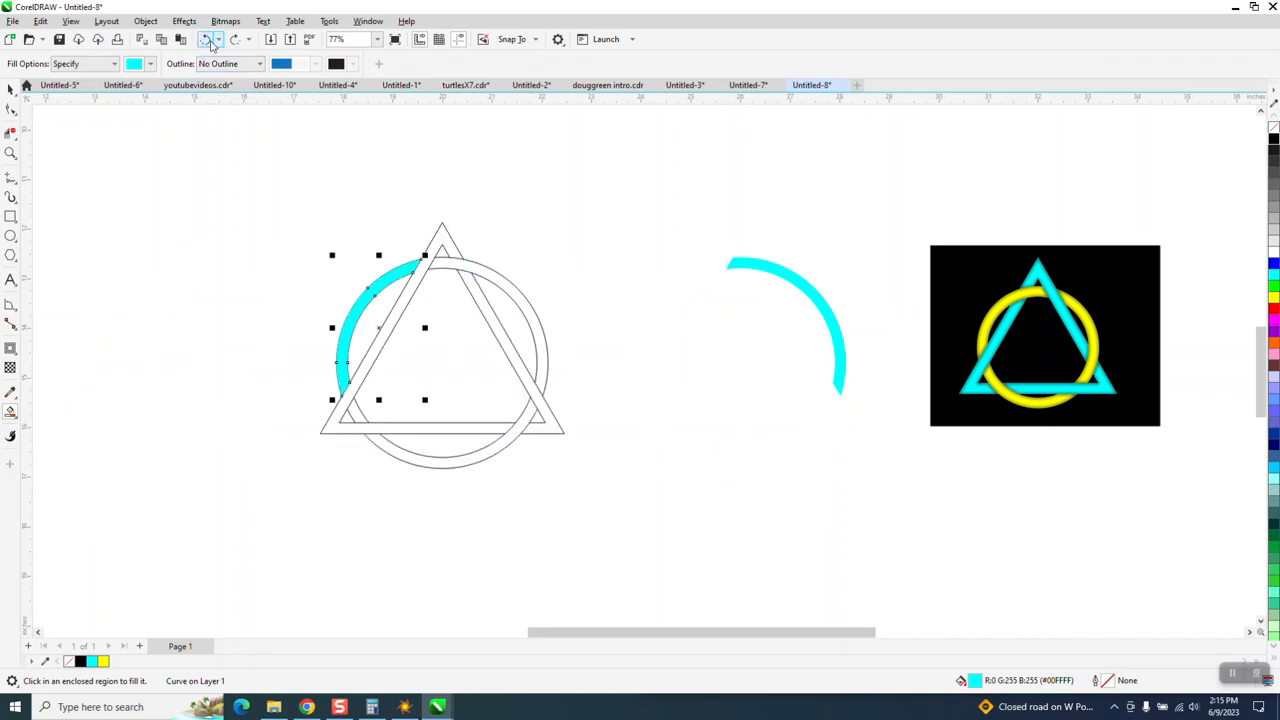
click(206, 40)
click(206, 40)
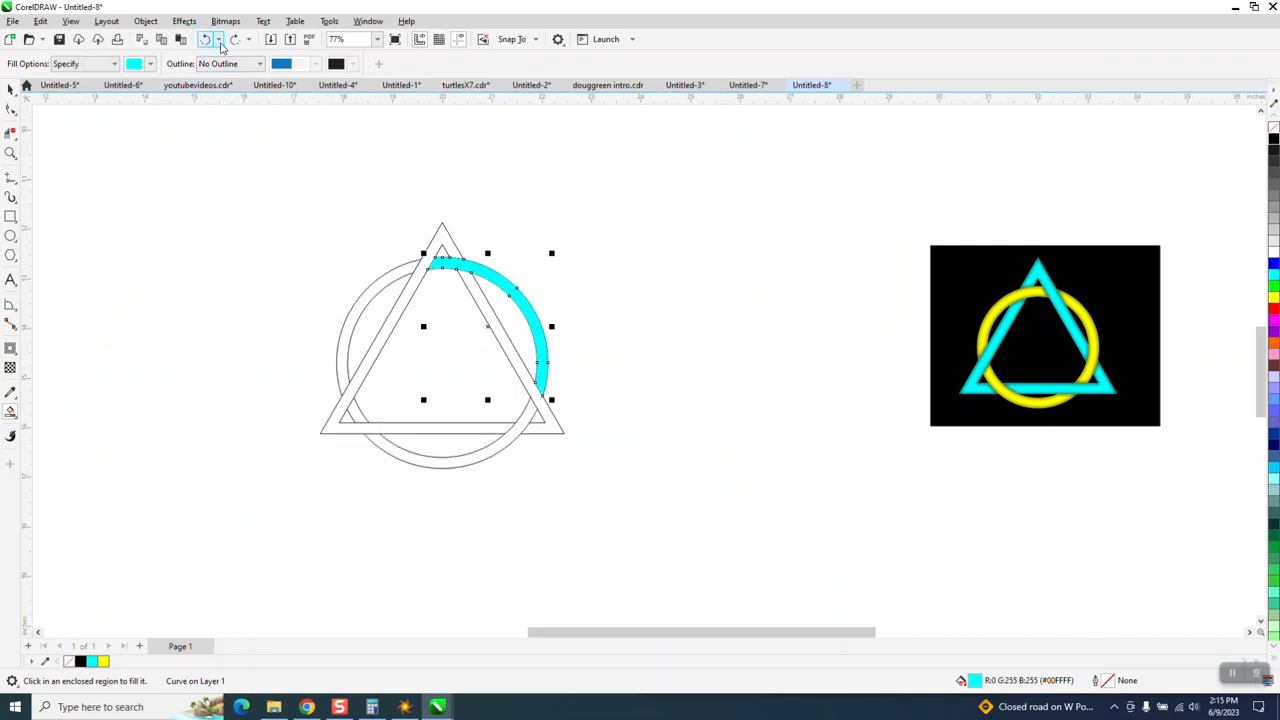
click(206, 40)
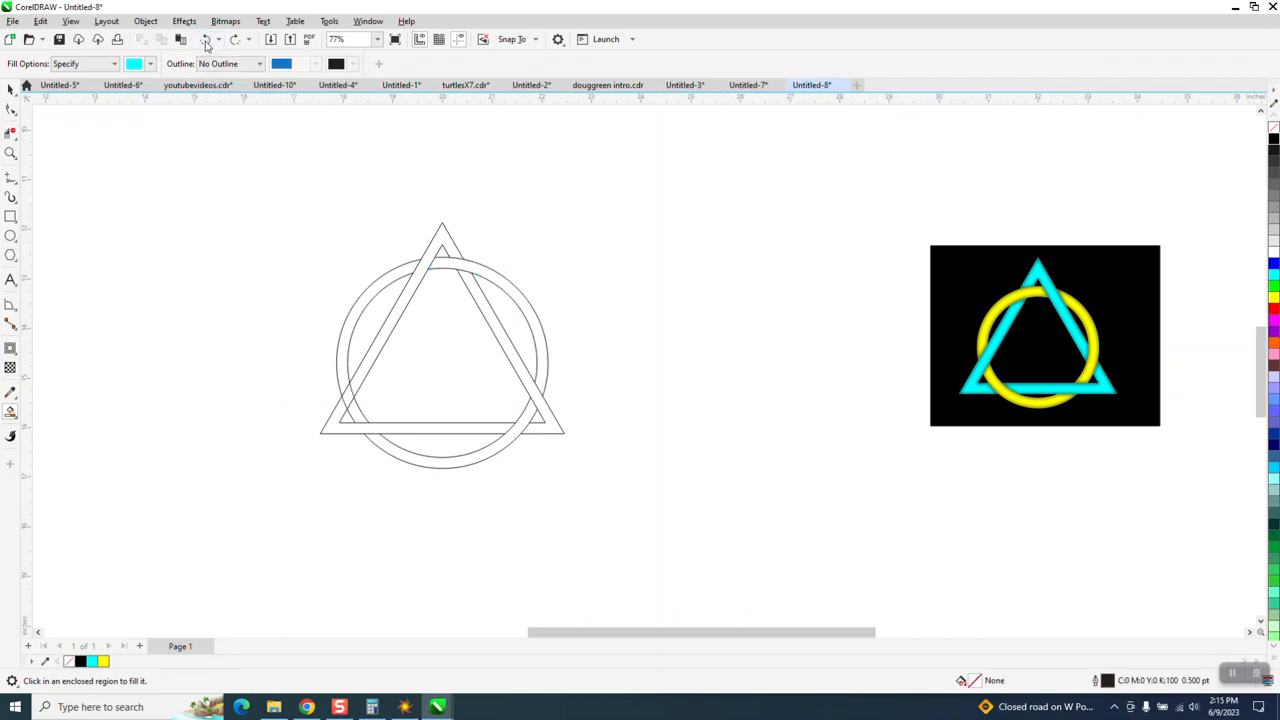
Delete the triangle's line segments inside the ring at the lower-left crossing with Virtual Segment Delete, so the ring passes over.
click(10, 152)
drag(237, 343, 568, 488)
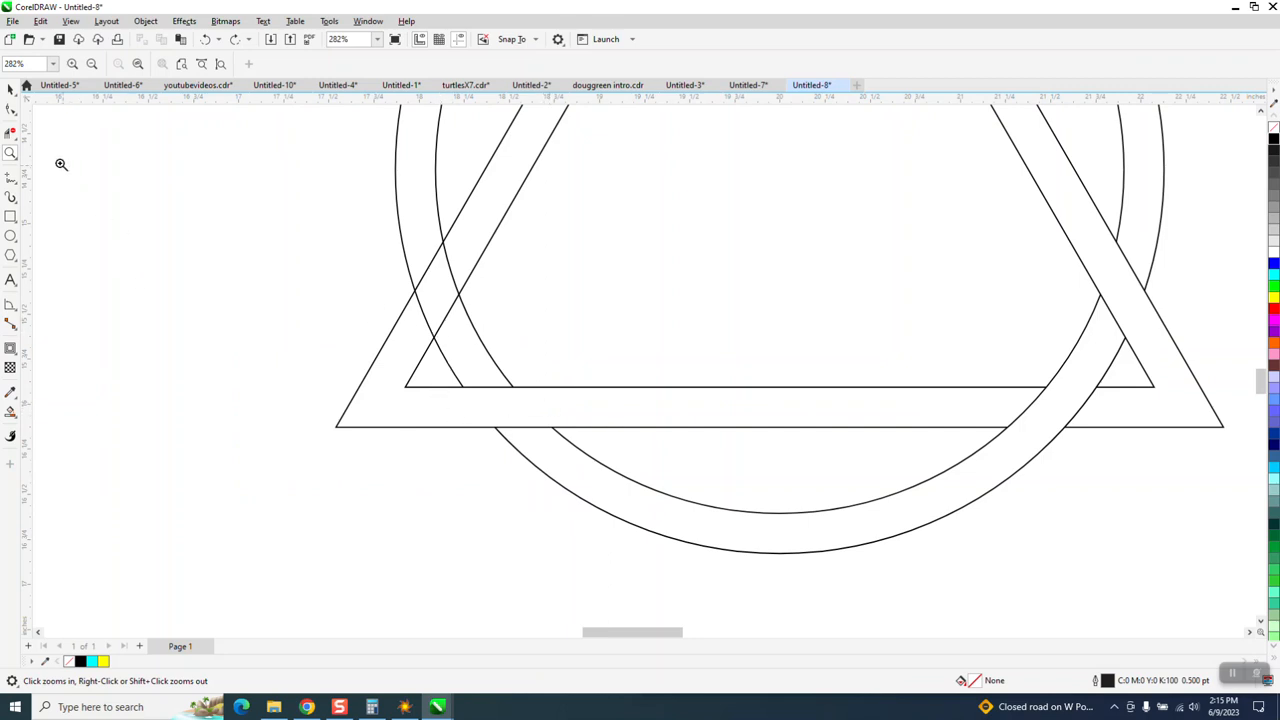
click(10, 132)
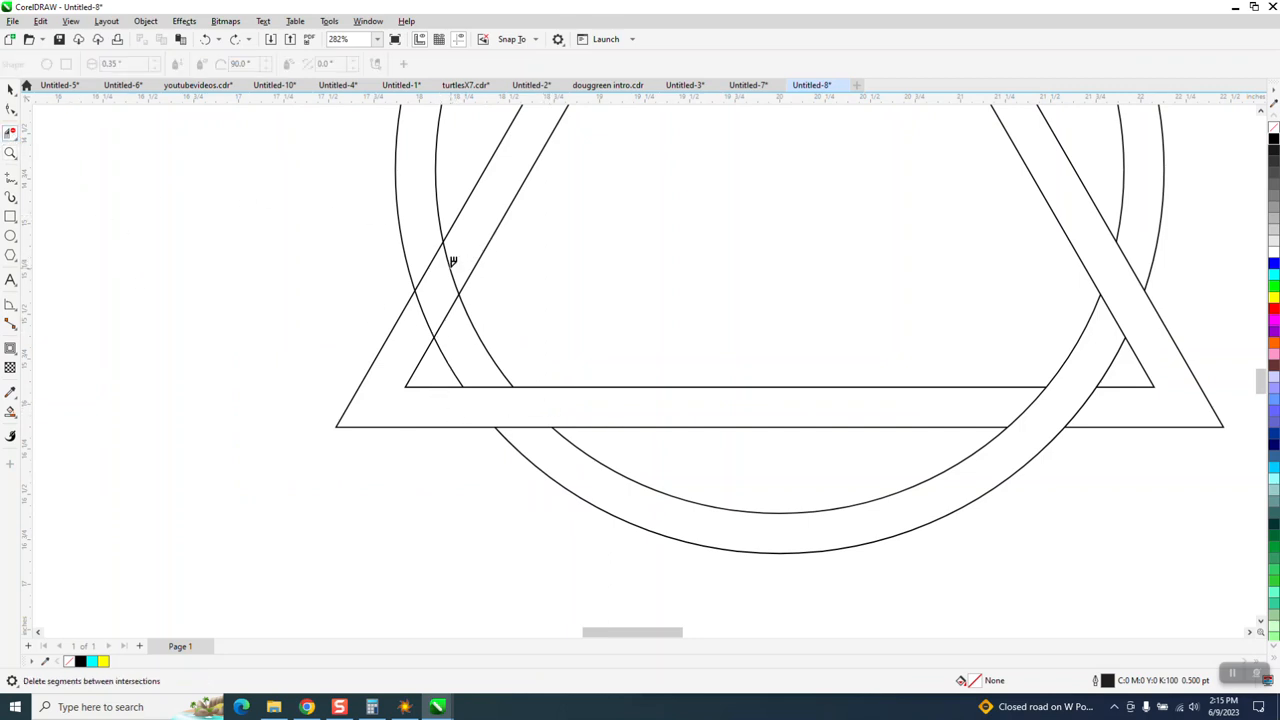
click(452, 260)
click(205, 39)
click(427, 268)
click(451, 308)
scroll(289, 388, down, 1)
scroll(222, 373, down, 3)
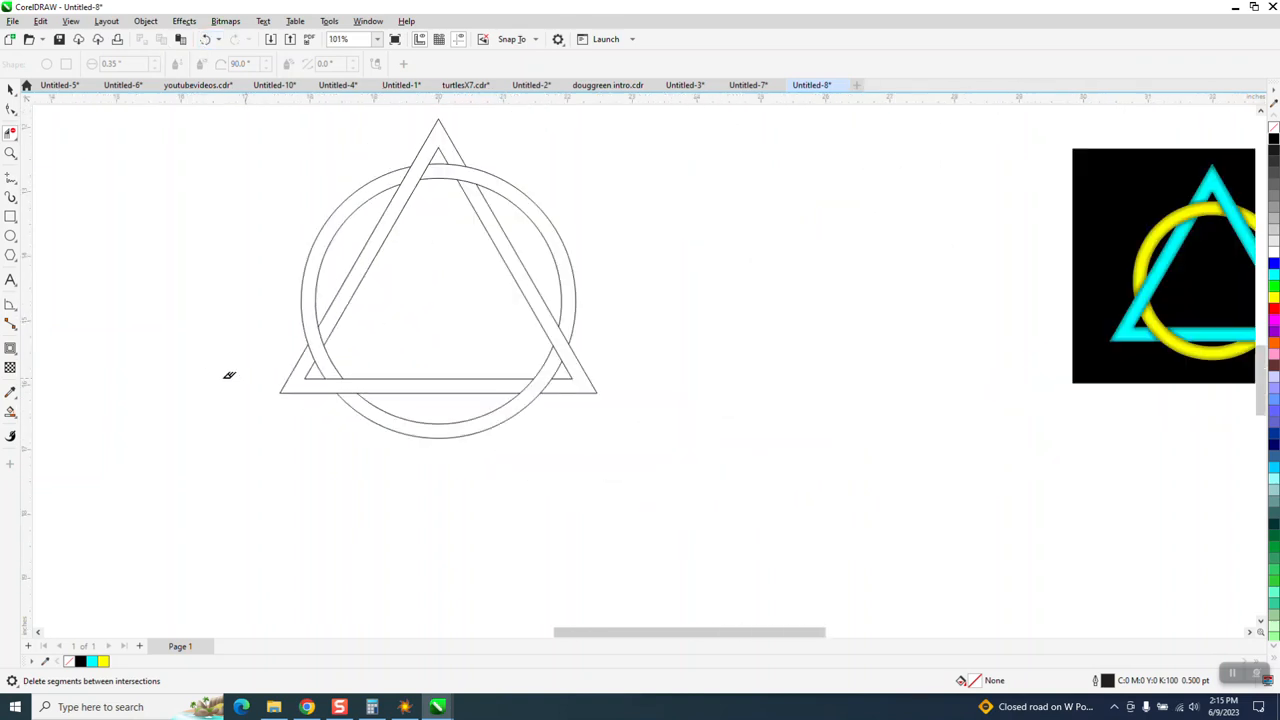
Smart-fill the triangle's three pieces with cyan and no outline, nudging each one 6 inches right of the outline drawing.
click(10, 410)
click(443, 382)
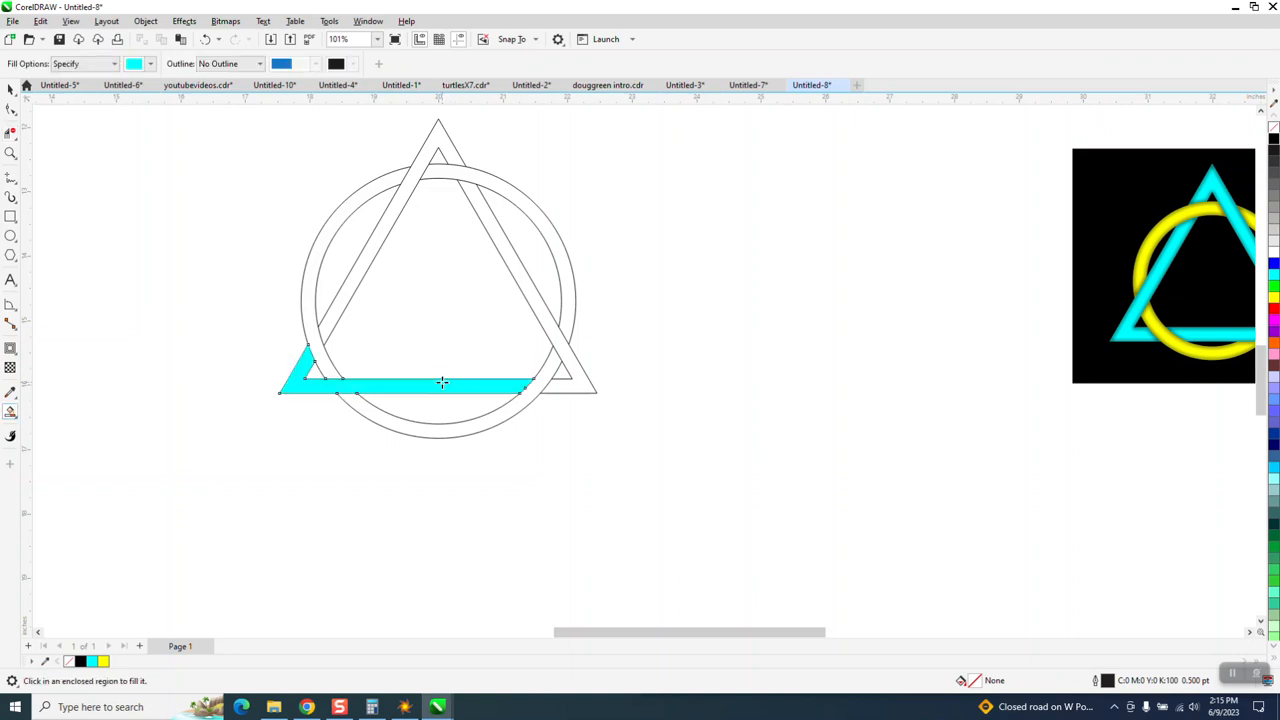
key(Right)
click(544, 330)
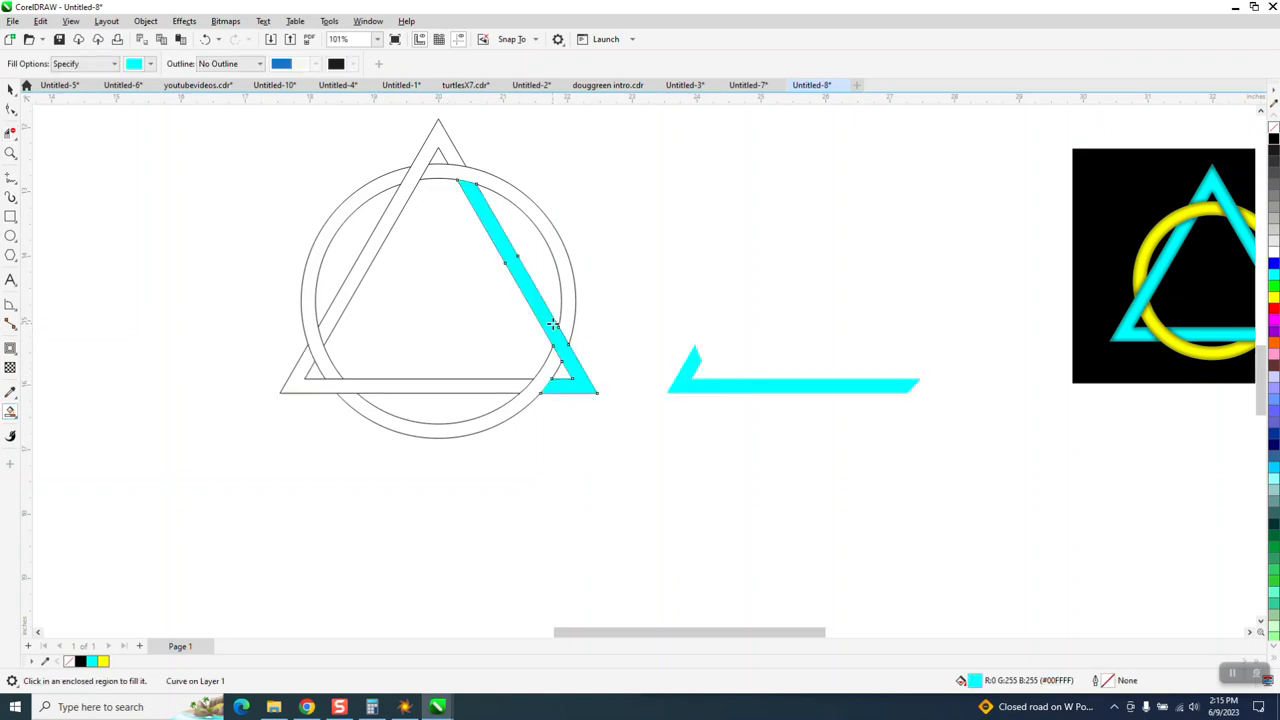
key(Right)
click(392, 212)
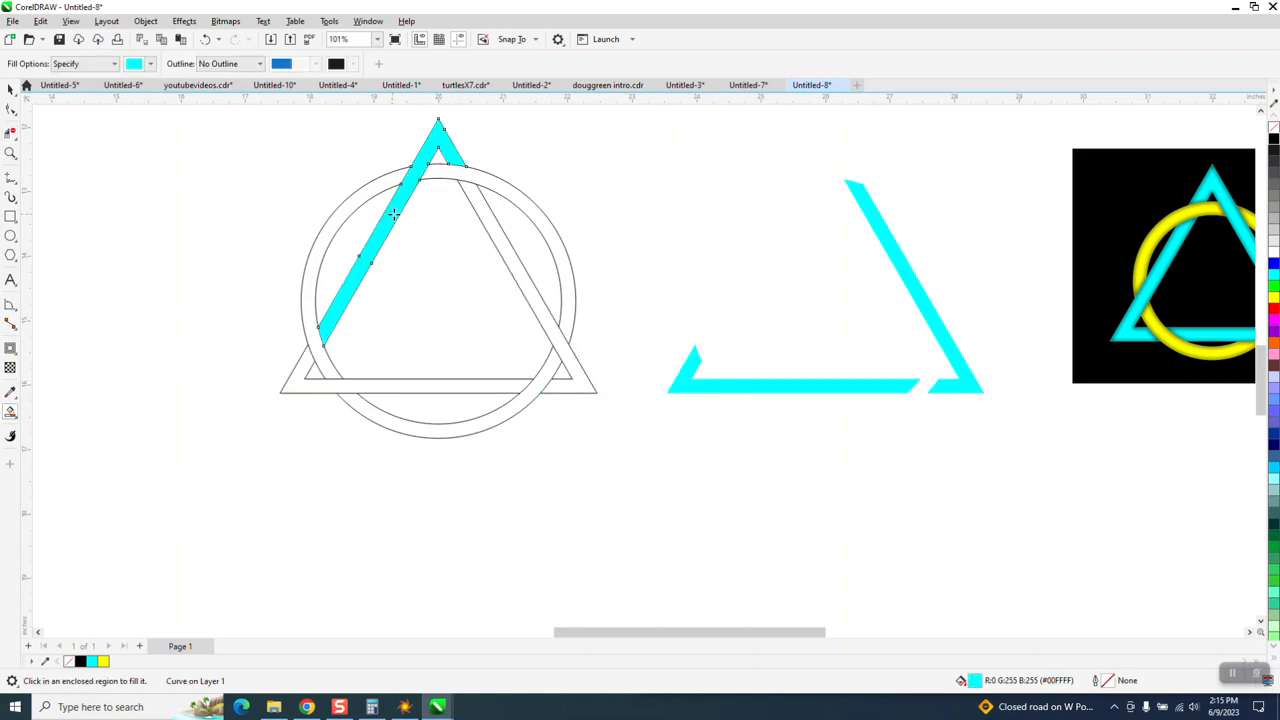
key(Right)
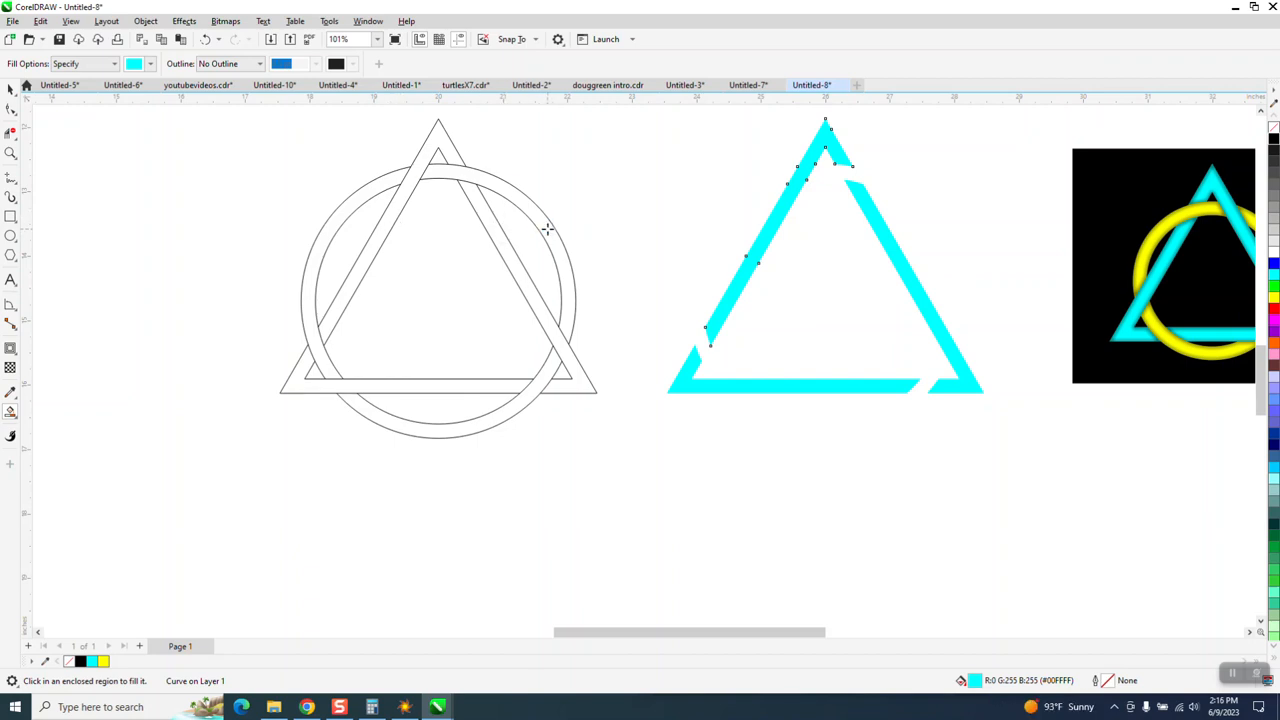
Smart-fill the ring's three pieces with cyan and nudge each one 6 inches left of the outline drawing.
click(547, 229)
key(Left)
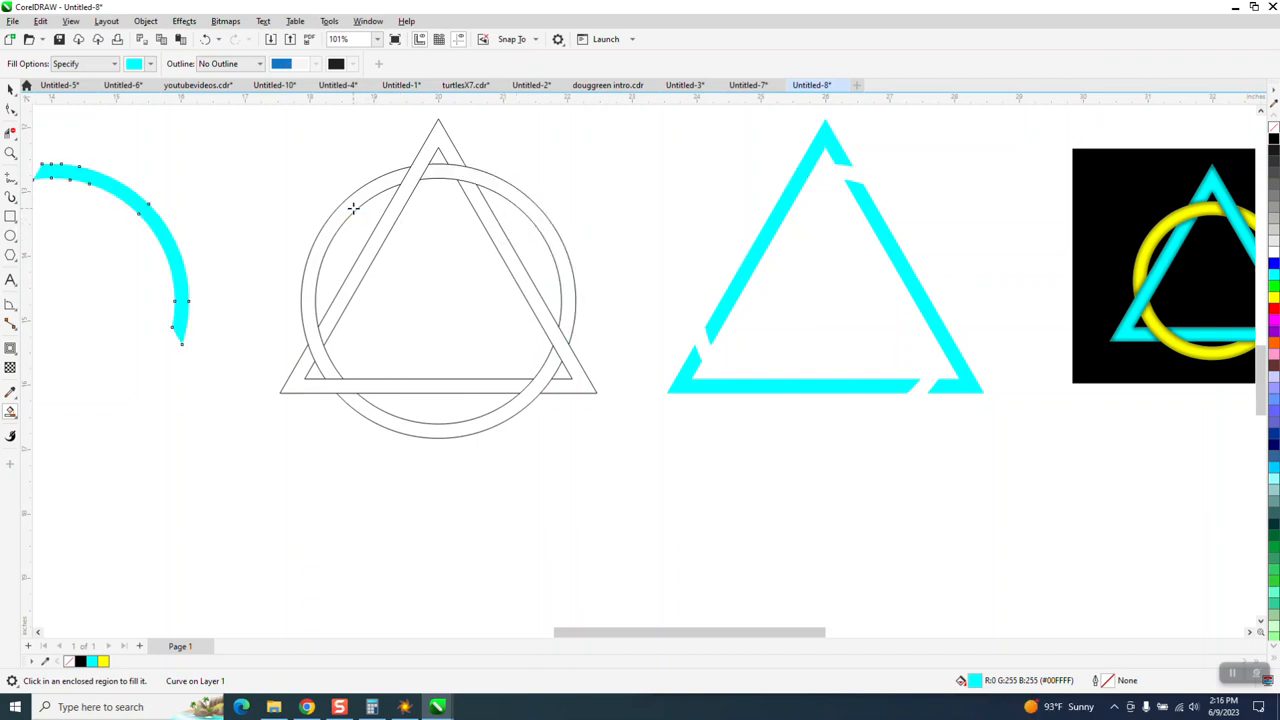
click(354, 209)
key(Left)
click(490, 418)
key(Left)
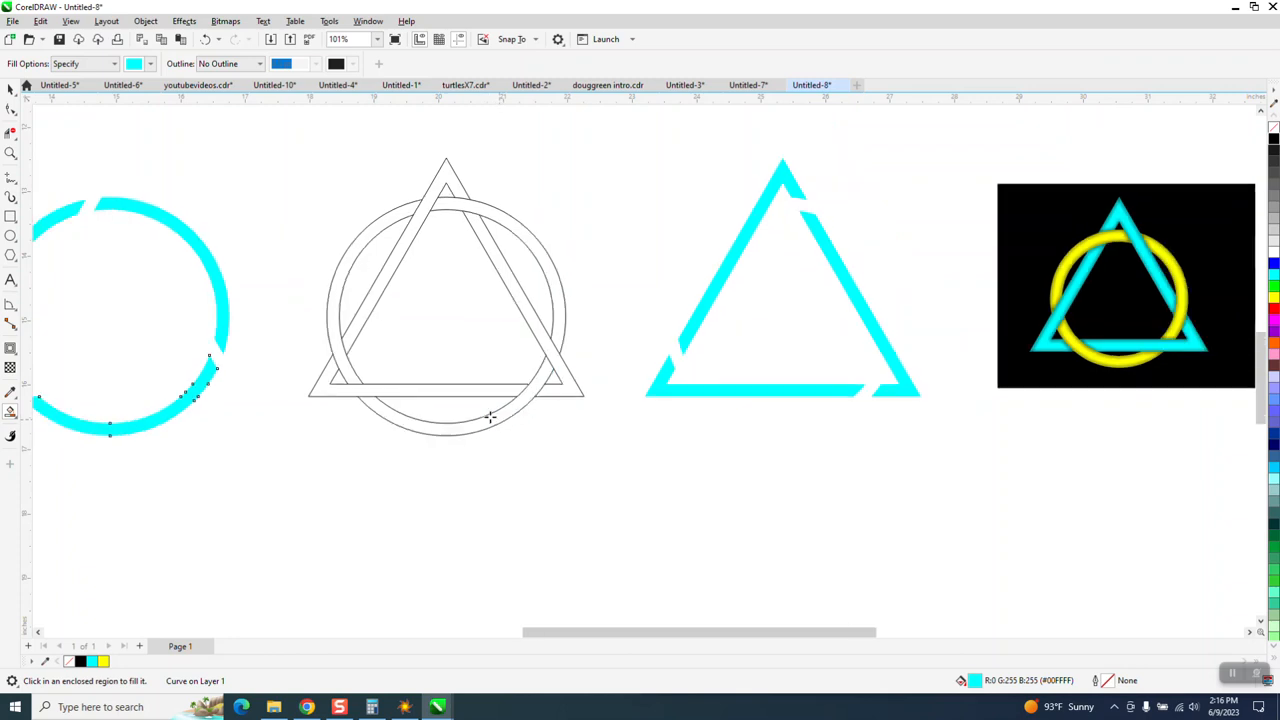
Select the original ring and triangle outlines and nudge them up 6 inches, clear of the filled pieces.
scroll(490, 414, down, 3)
click(10, 88)
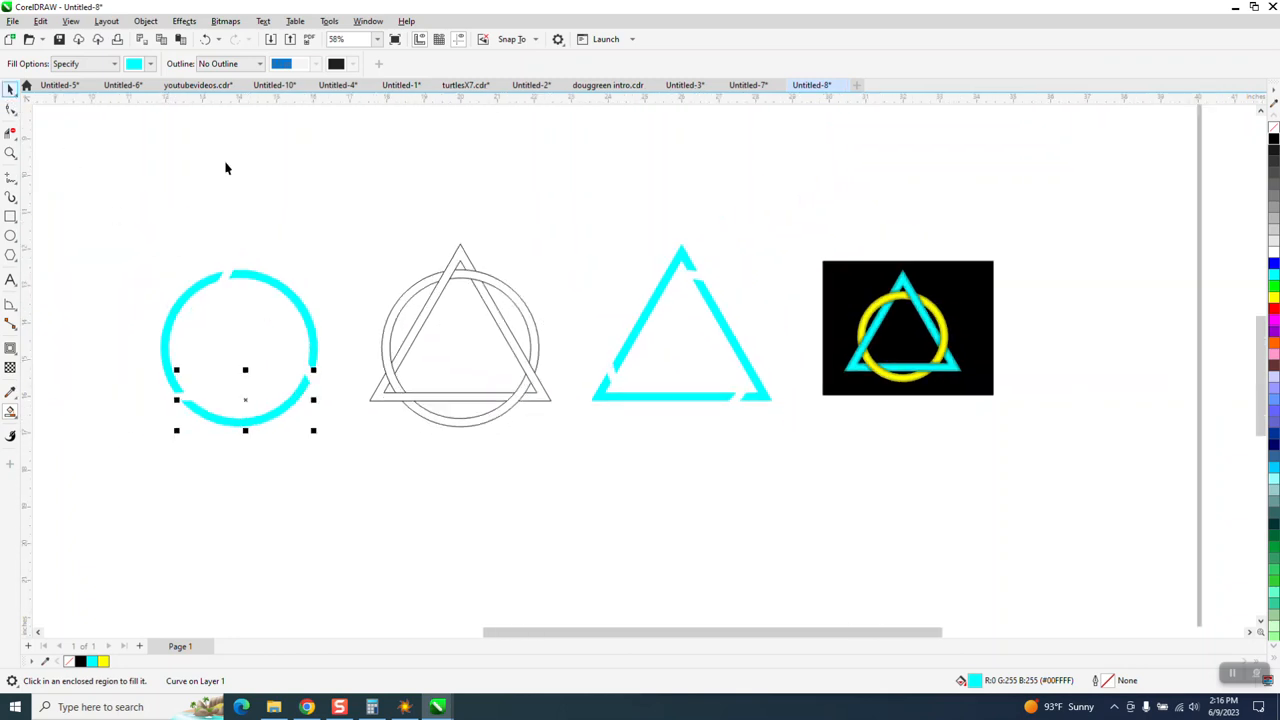
drag(352, 224, 590, 475)
key(Up)
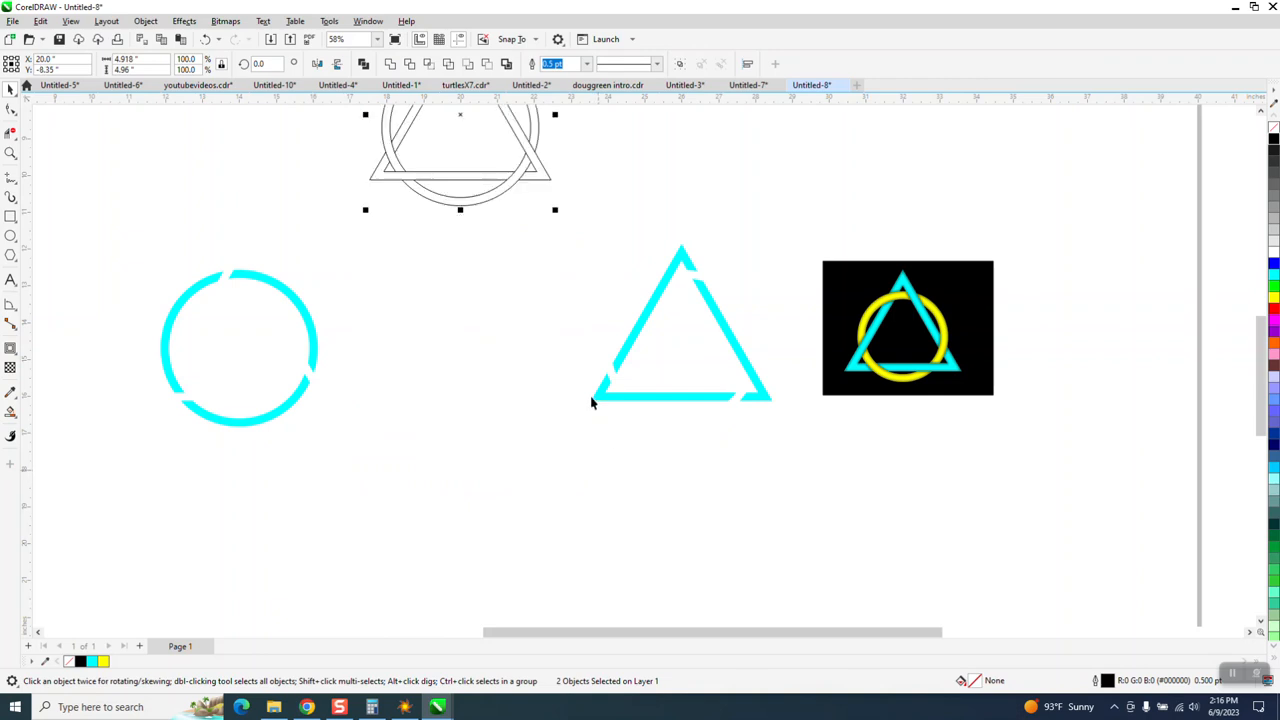
Duplicate the six cyan ring and triangle pieces below the originals, and give the copies a black outline with no fill.
drag(112, 234, 814, 522)
key(ctrl+d)
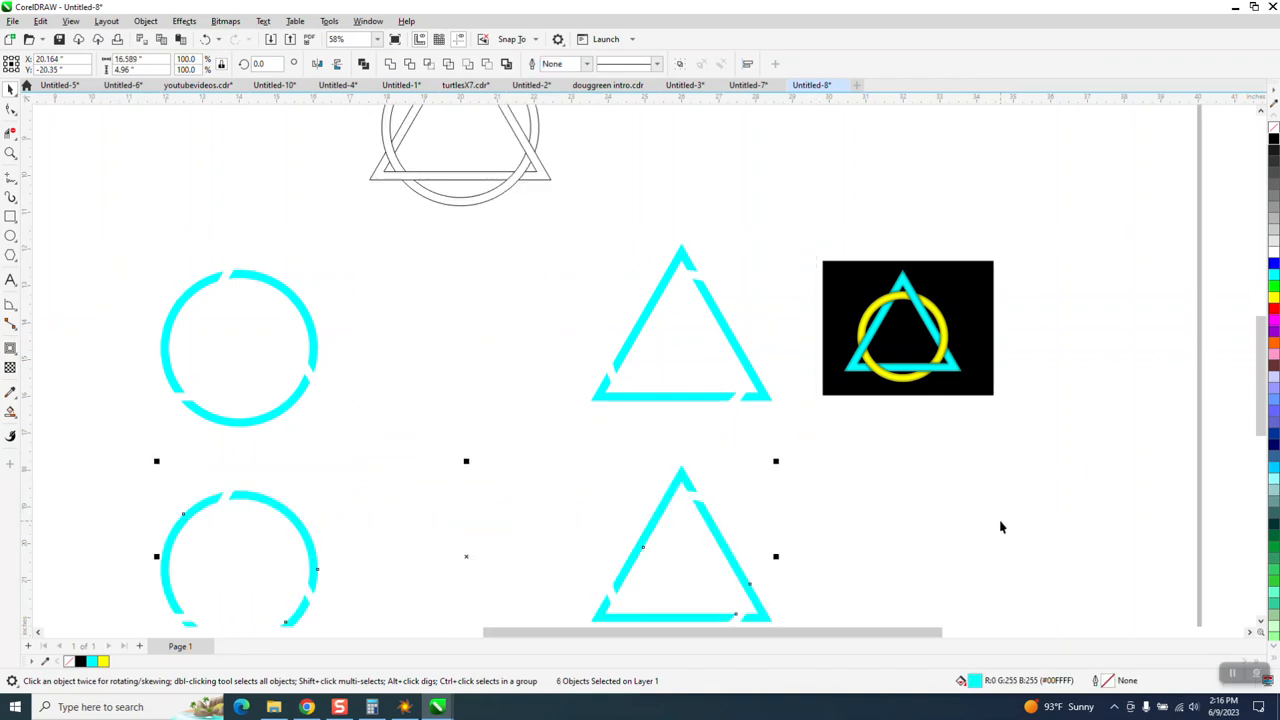
click(1274, 126)
right_click(1274, 140)
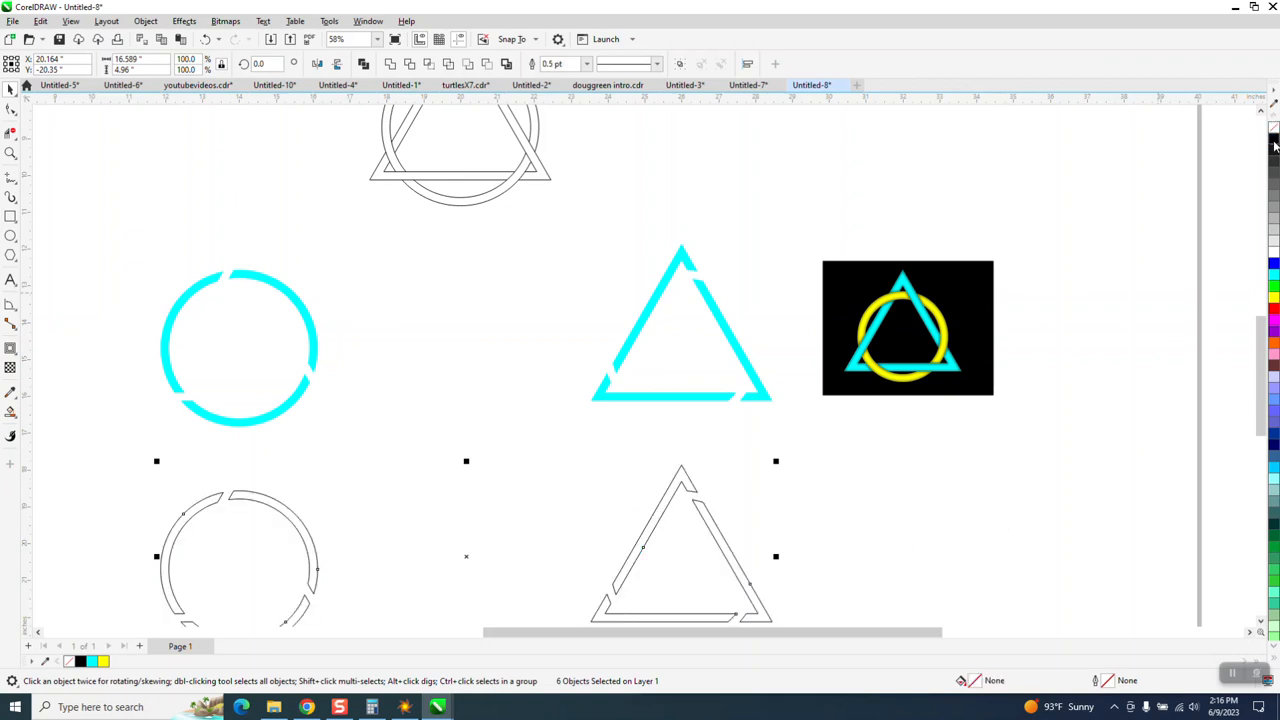
Set the outline width of the duplicated ring and triangle pieces to 2.0 pt.
scroll(545, 393, down, 1)
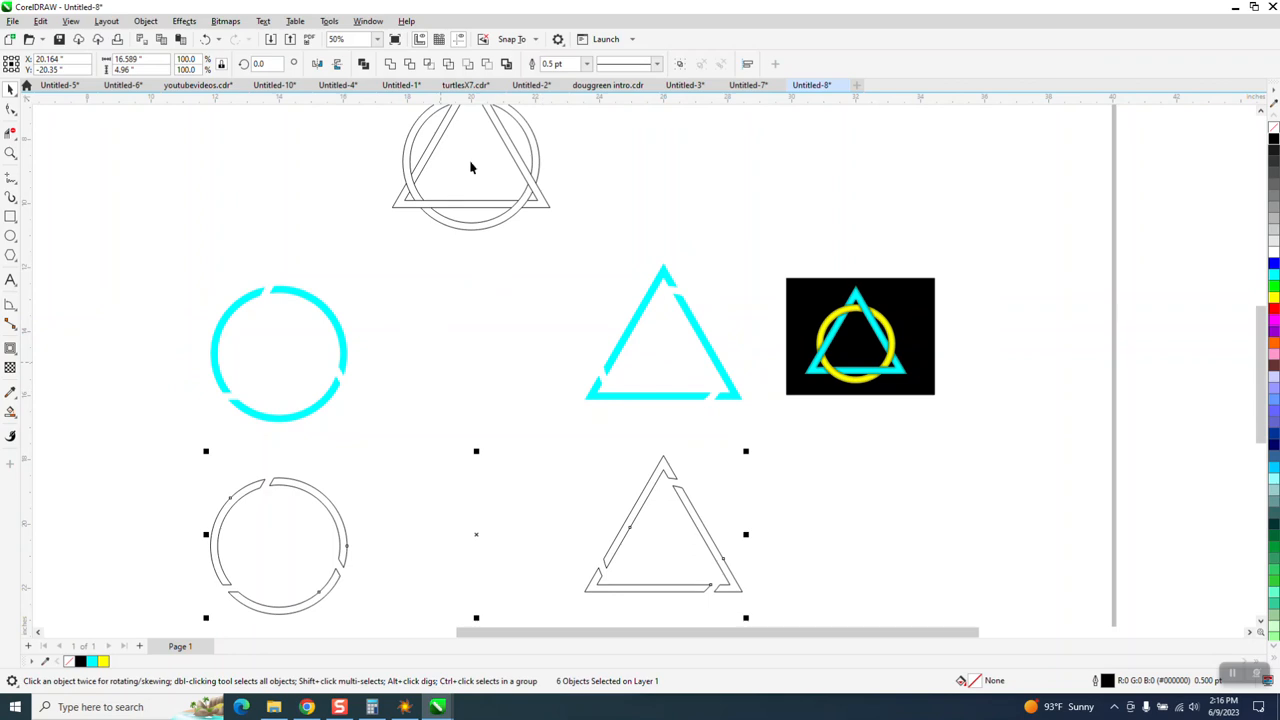
click(588, 65)
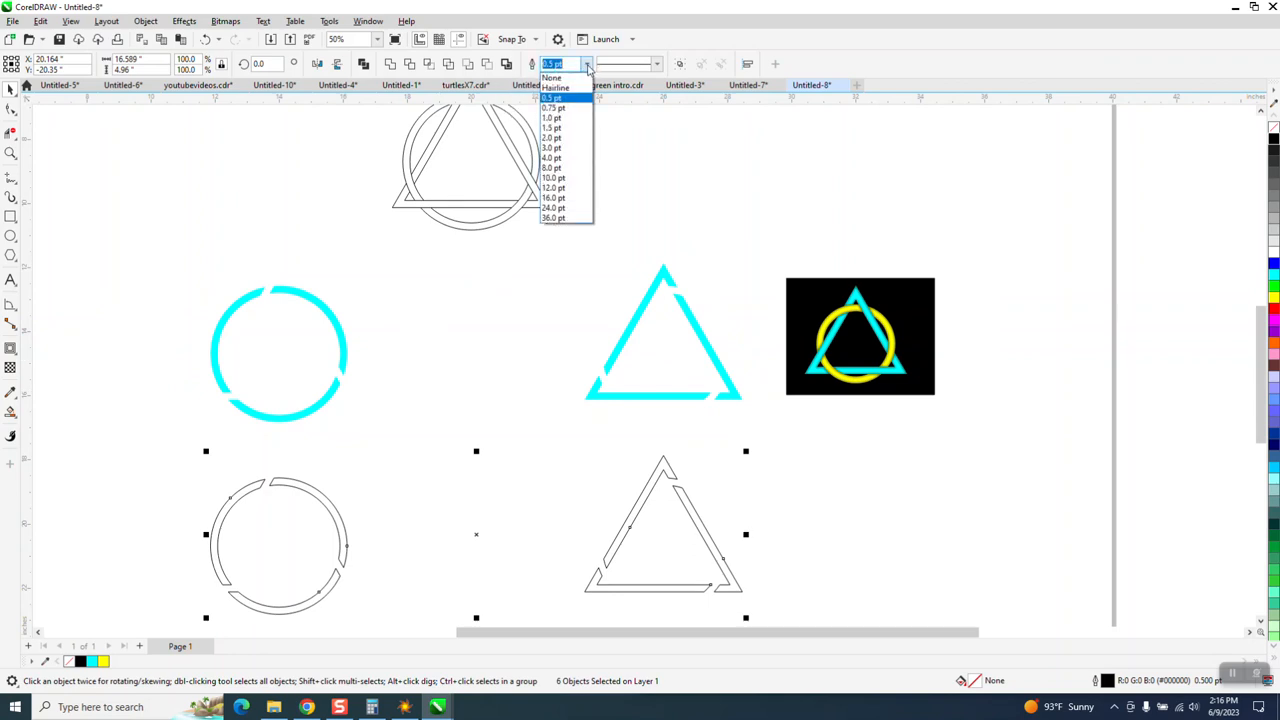
click(556, 138)
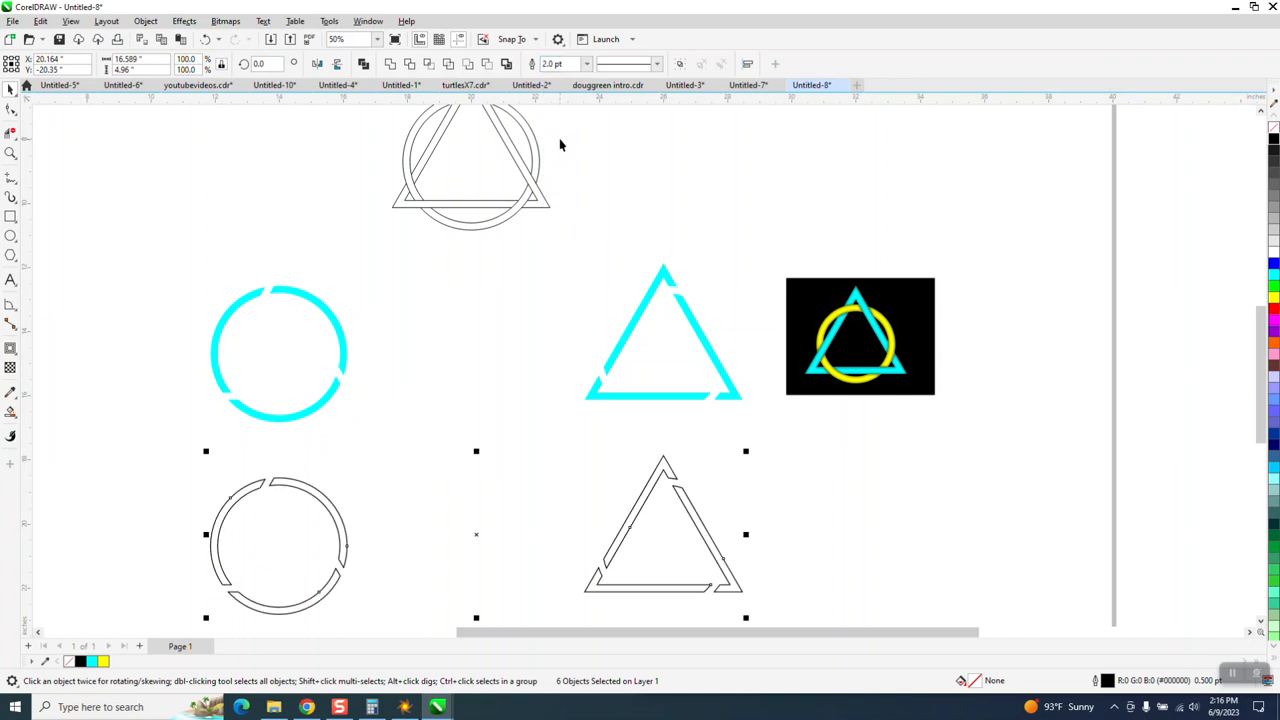
Apply a Gaussian Blur with a 9.4 pixel radius to the duplicated outline pieces.
click(184, 22)
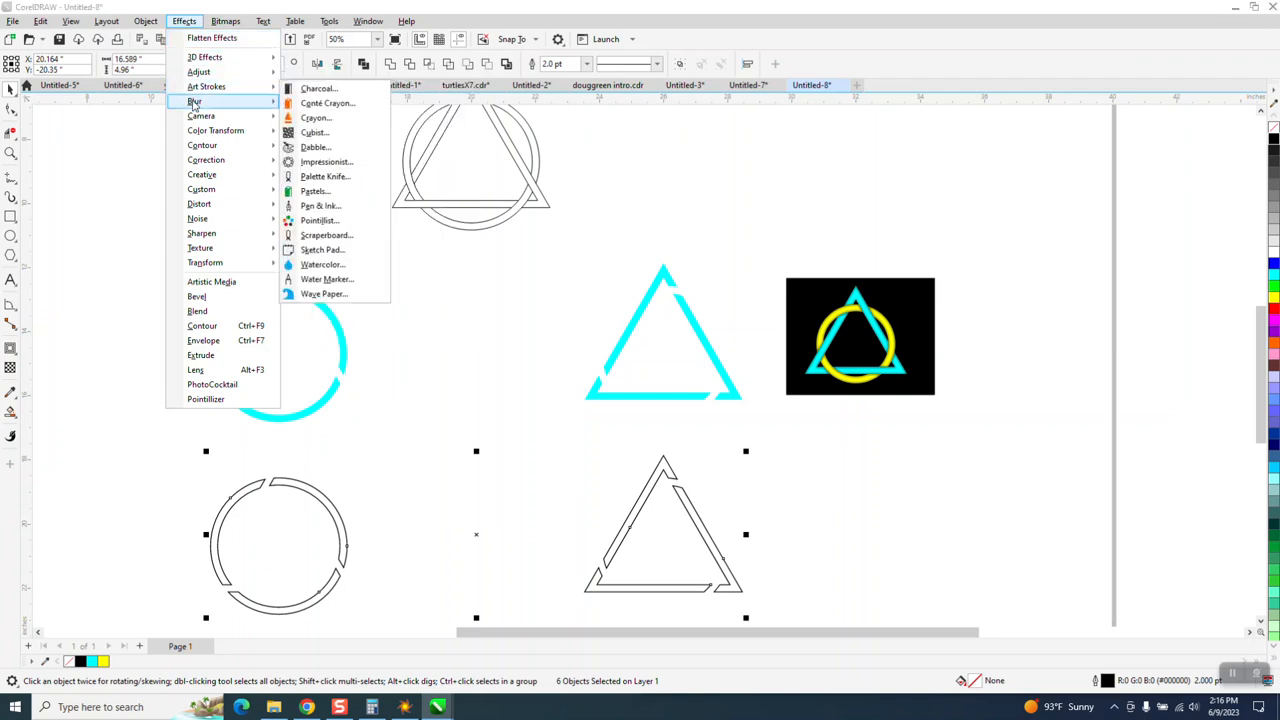
mouse_move(194, 104)
click(334, 155)
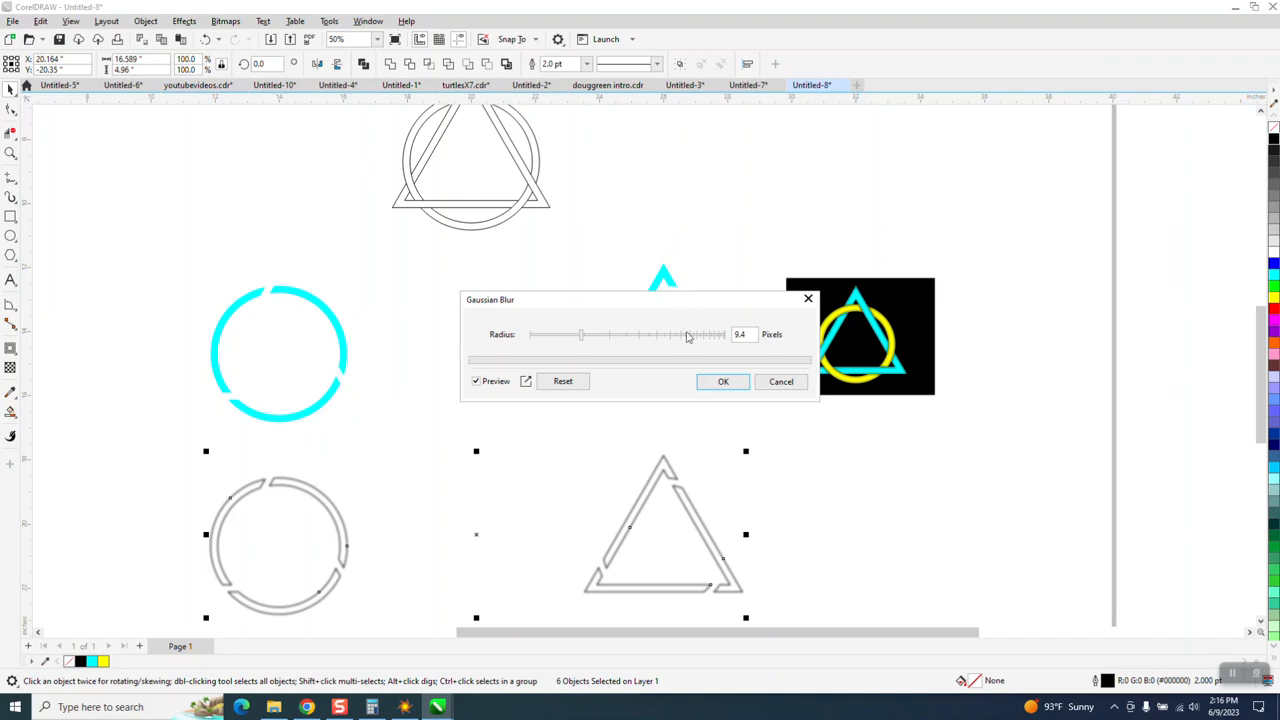
click(724, 383)
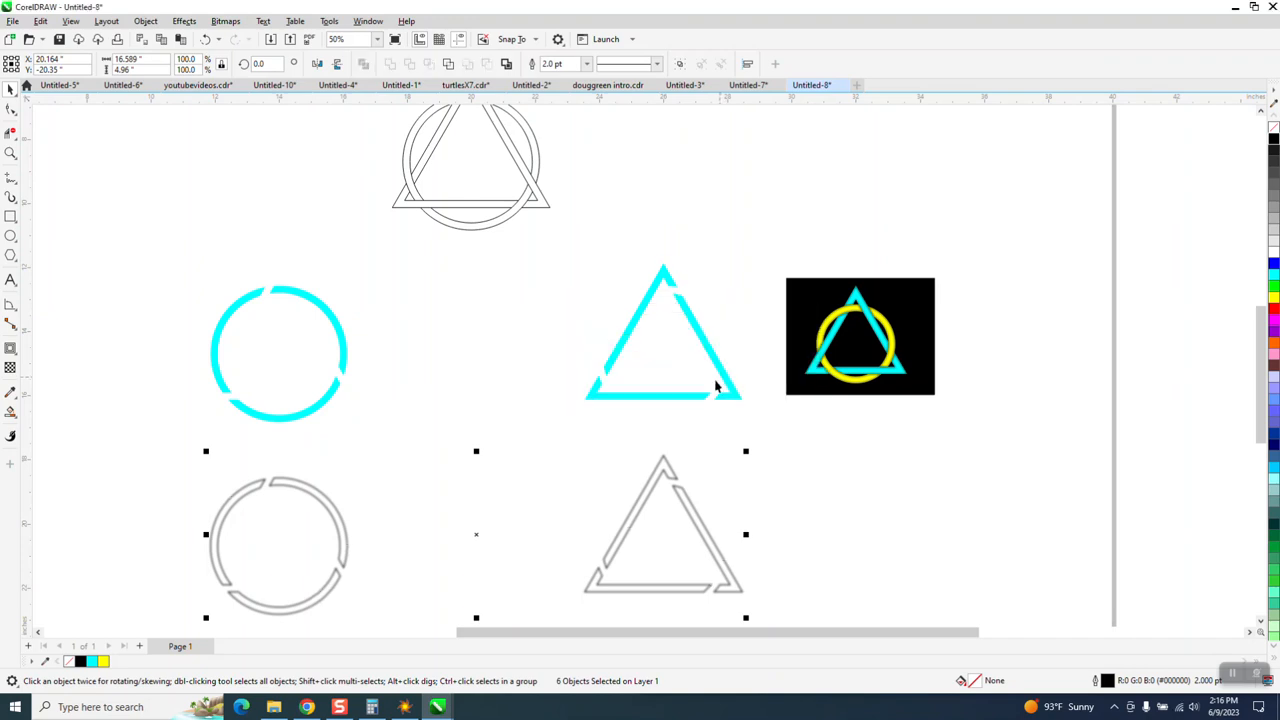
Fill the three pieces of the cyan ring with green.
drag(150, 247, 430, 432)
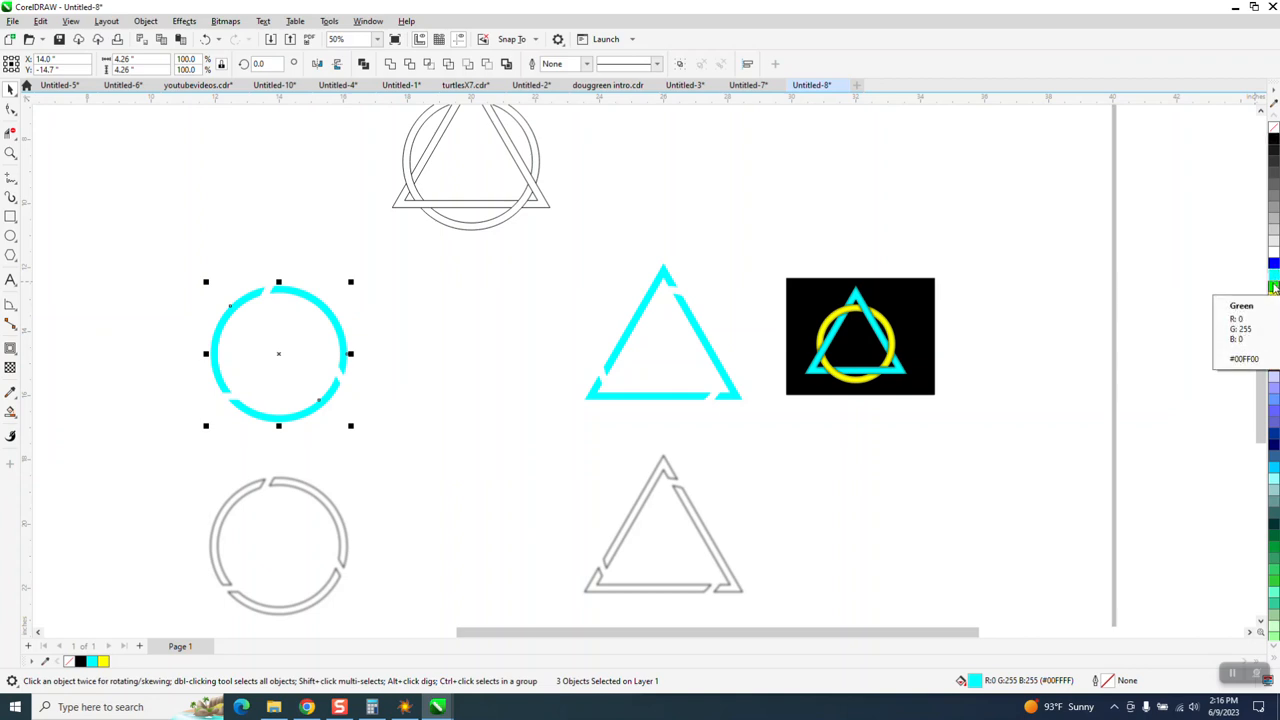
click(1274, 289)
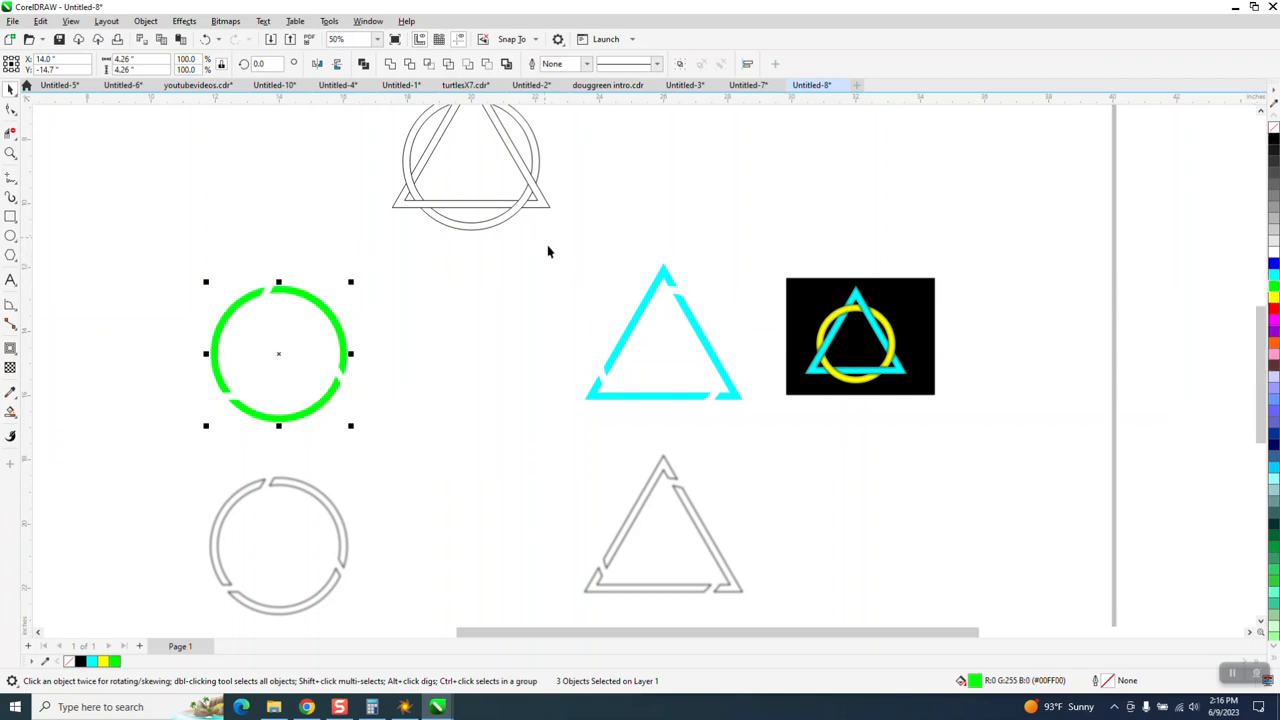
Try a blue fill on the three triangle pieces and change them back to cyan.
drag(548, 252, 757, 432)
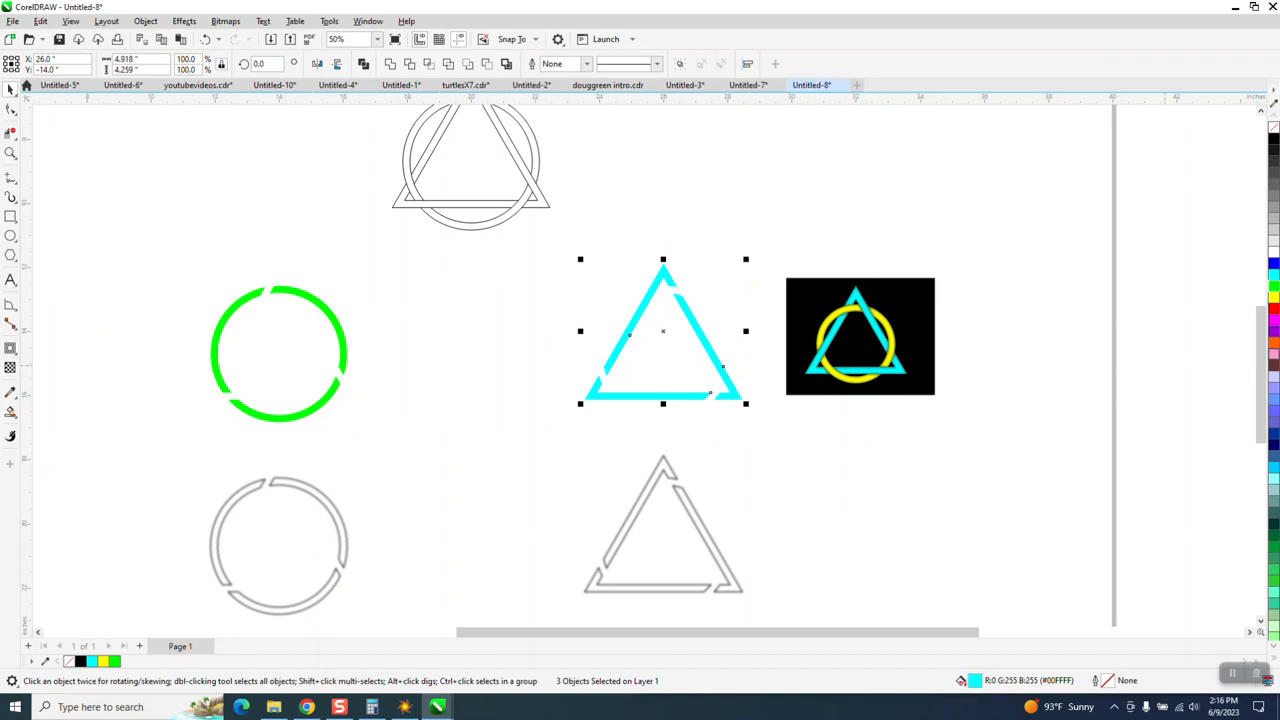
click(1274, 264)
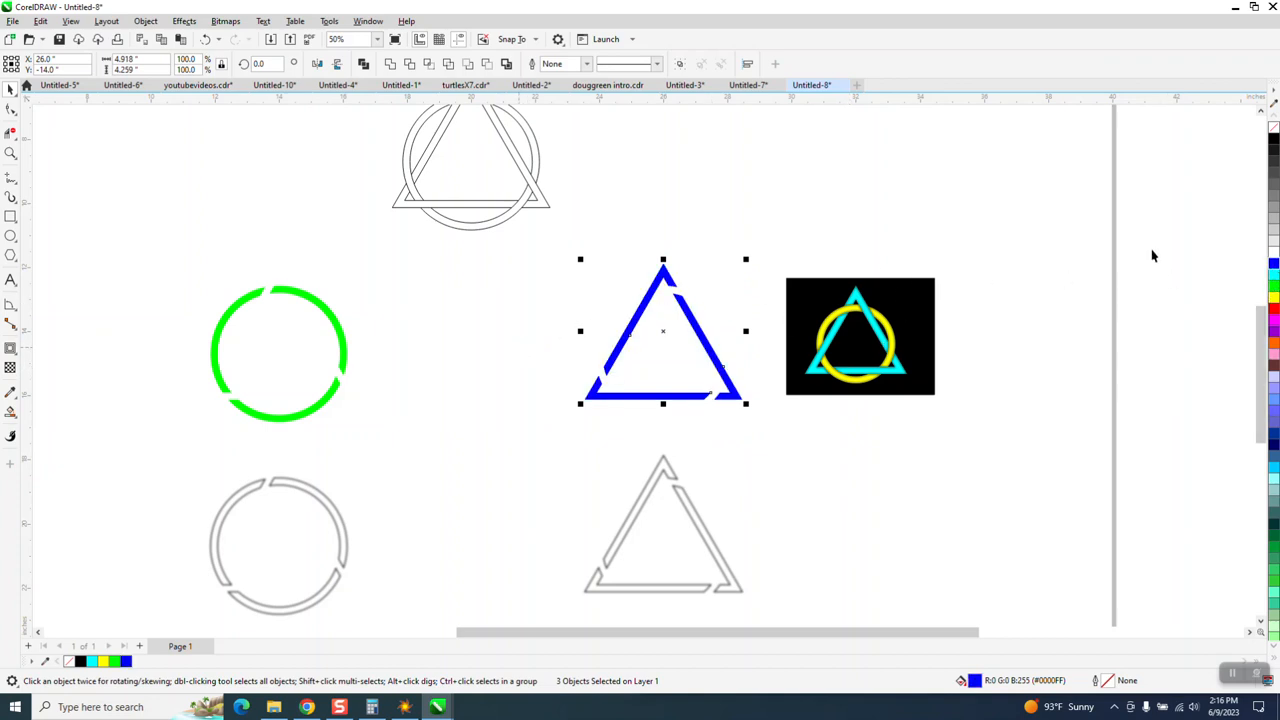
click(1274, 276)
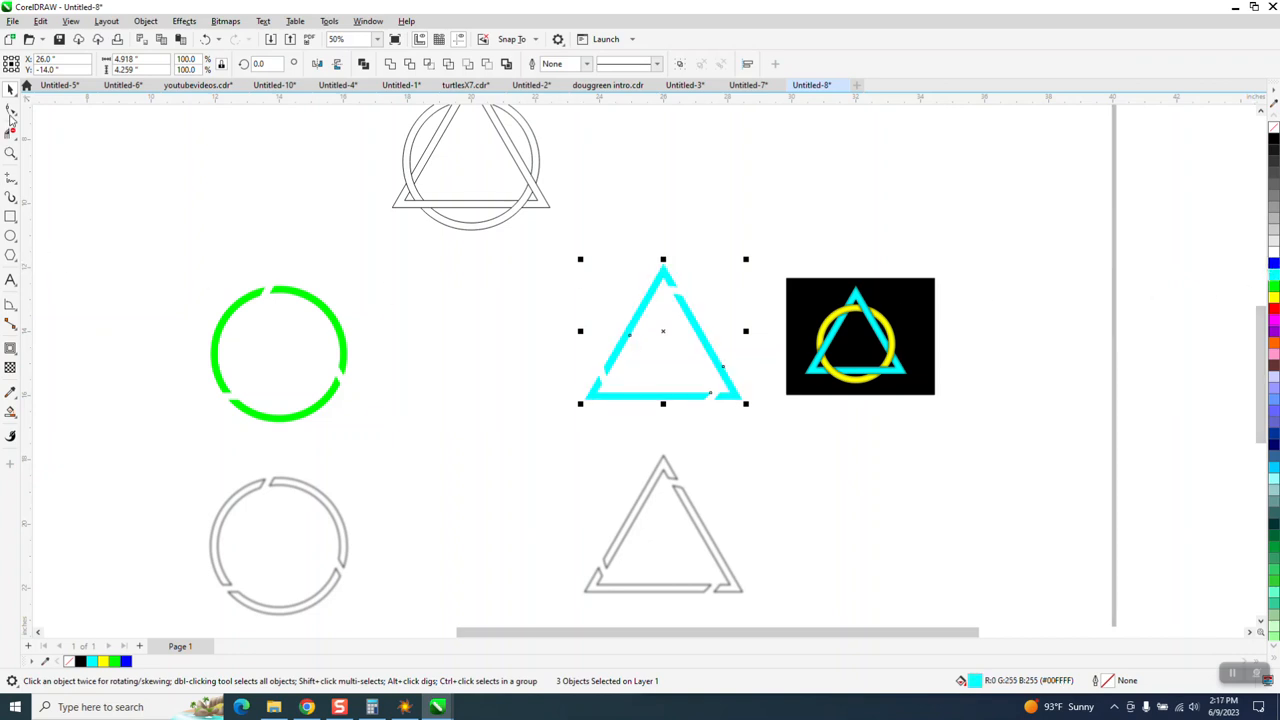
Group the three cyan triangle pieces, and group the three green ring pieces separately.
drag(566, 252, 748, 412)
key(ctrl+g)
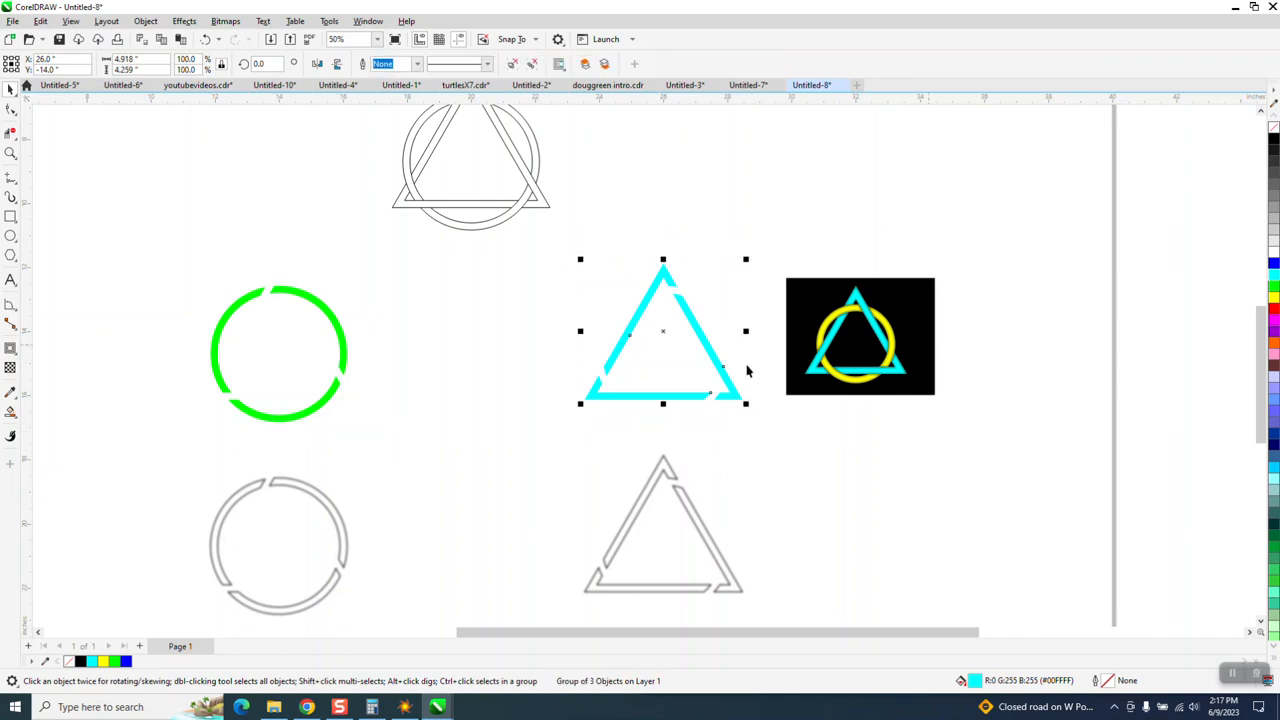
drag(170, 275, 401, 432)
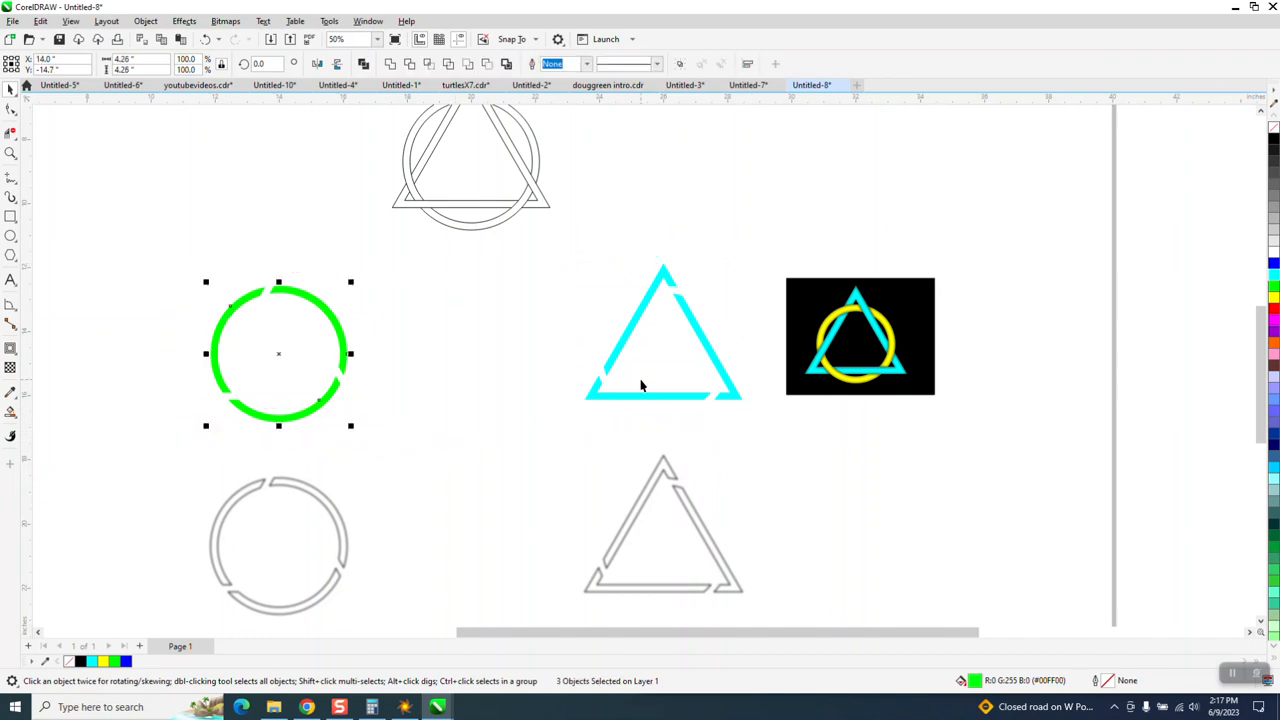
key(ctrl+g)
Group the blurred ring outlines, and group the blurred triangle outlines separately.
click(343, 532)
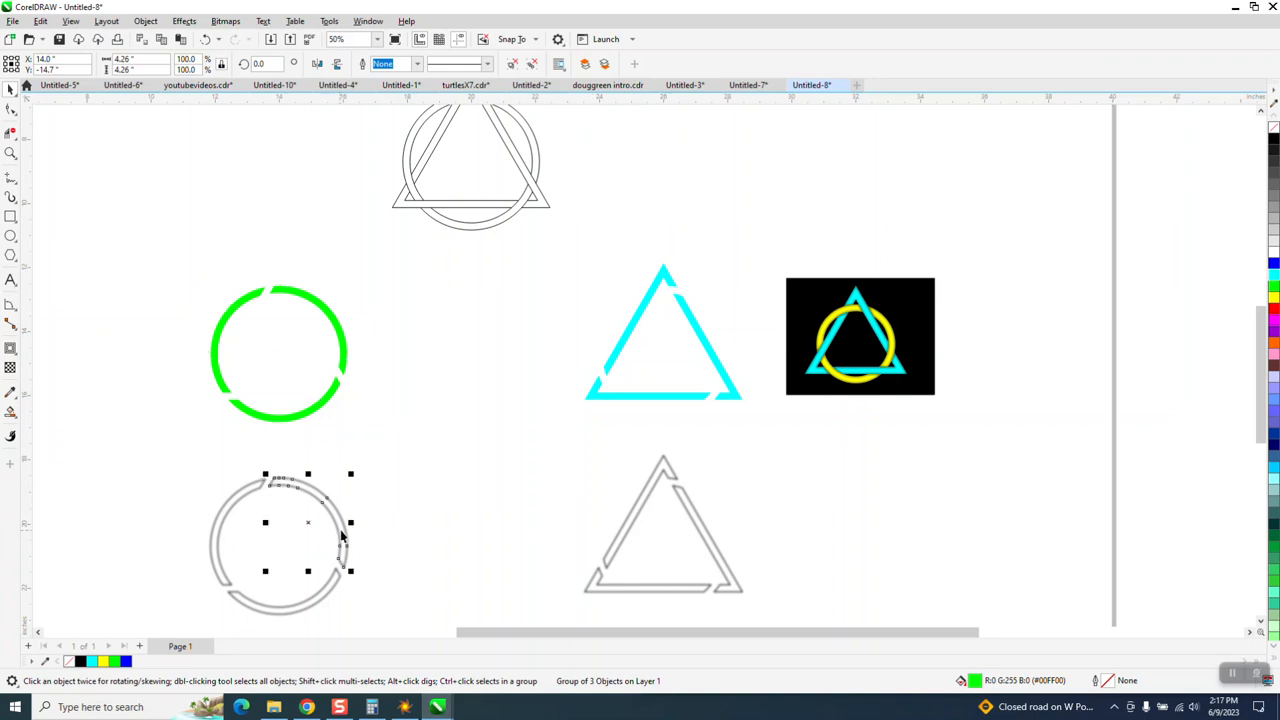
drag(163, 455, 550, 634)
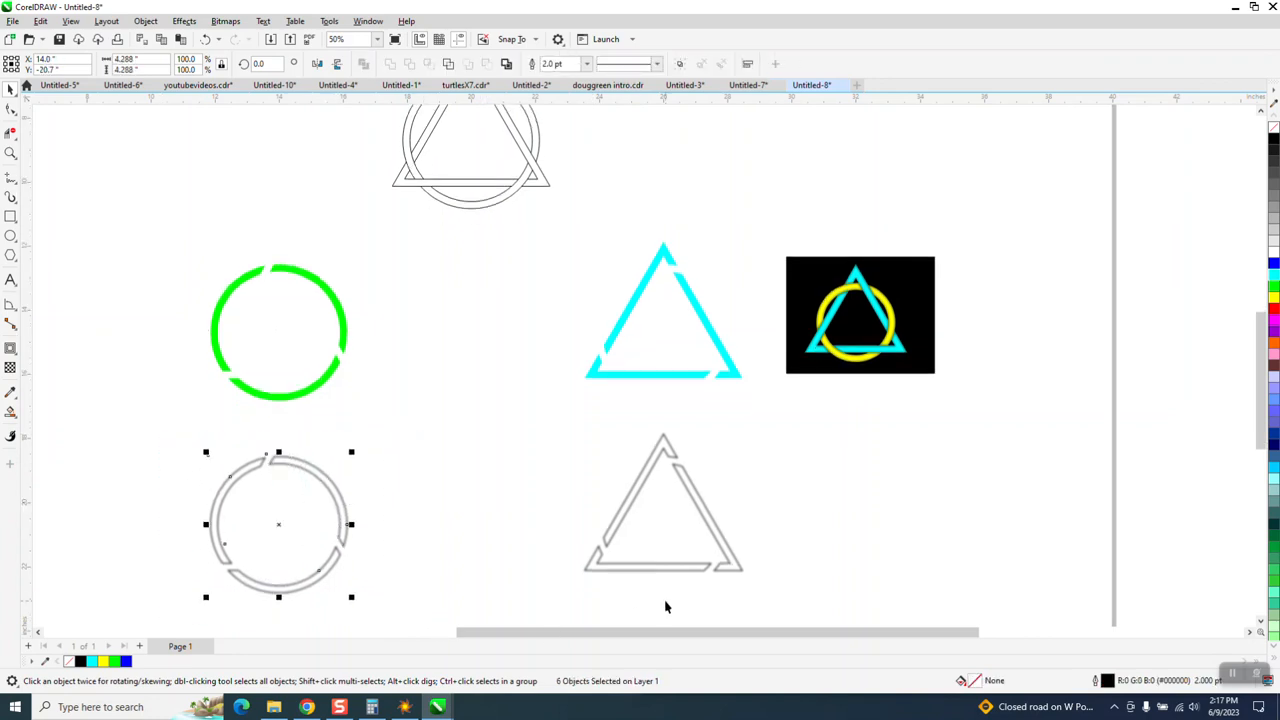
key(ctrl+g)
drag(522, 409, 910, 595)
key(ctrl+g)
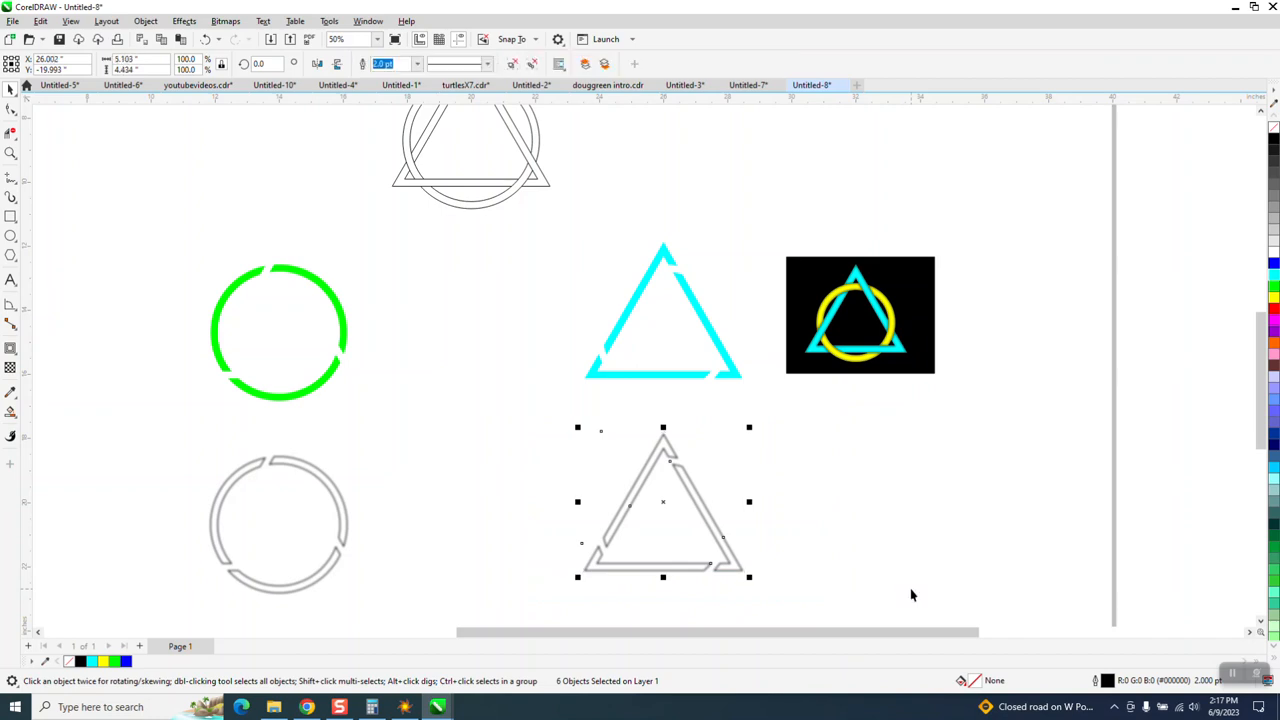
PowerClip the blurred triangle outline group inside the cyan triangle group.
click(186, 22)
mouse_move(152, 24)
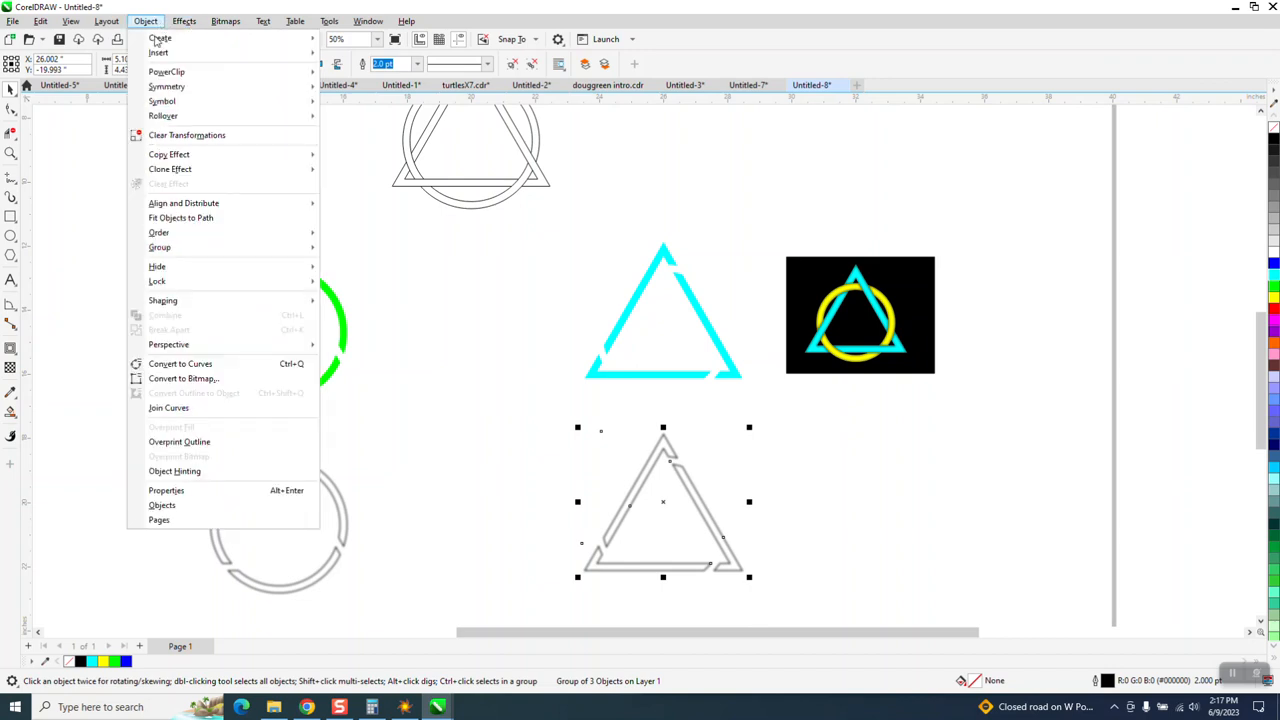
mouse_move(165, 76)
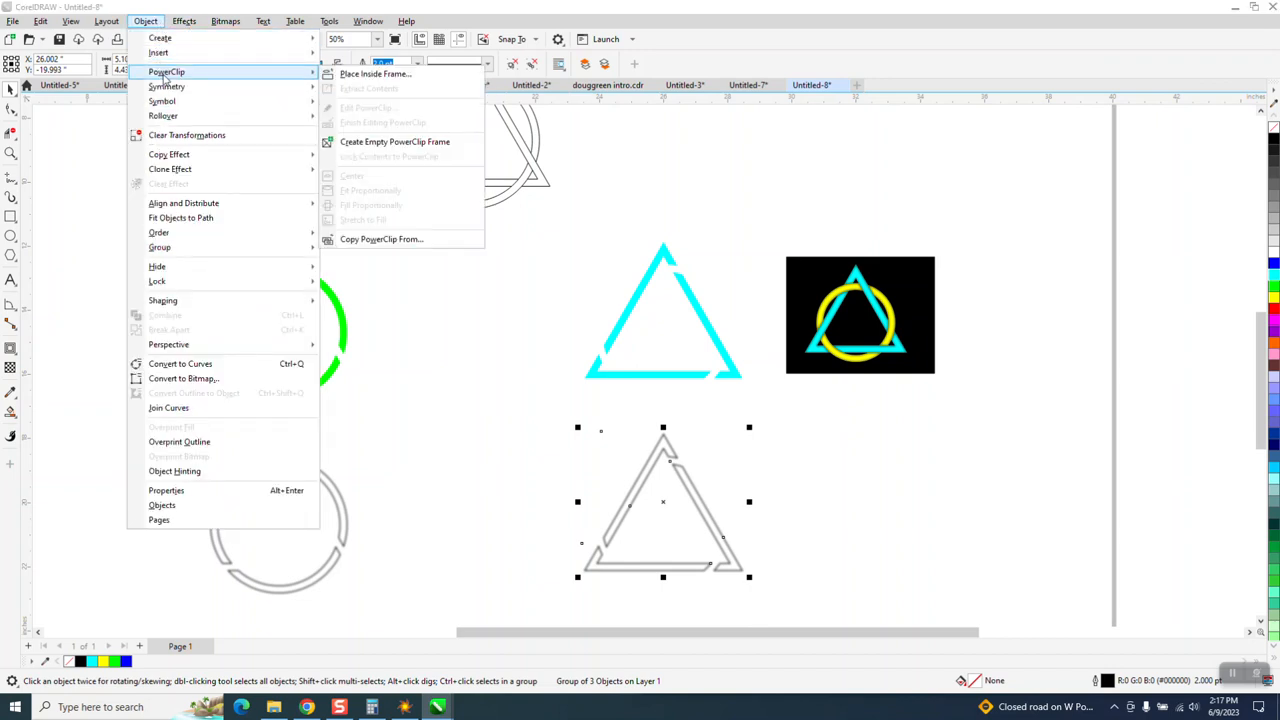
click(372, 75)
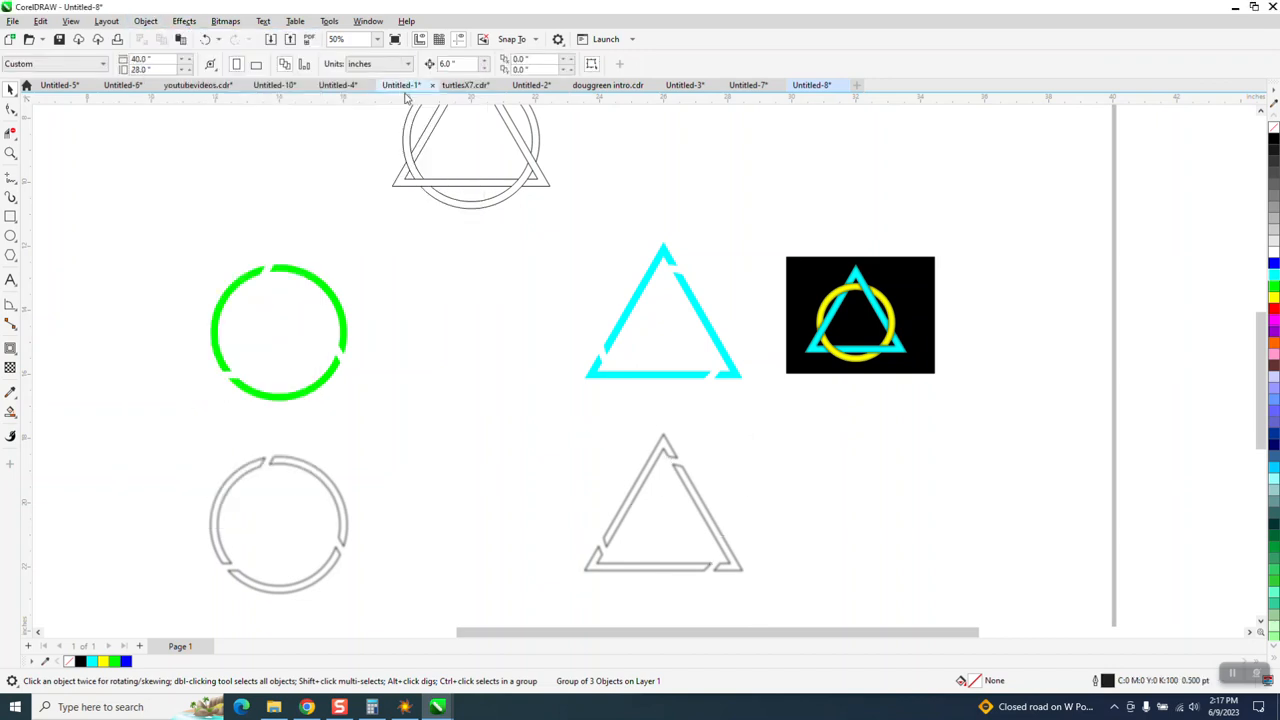
click(632, 297)
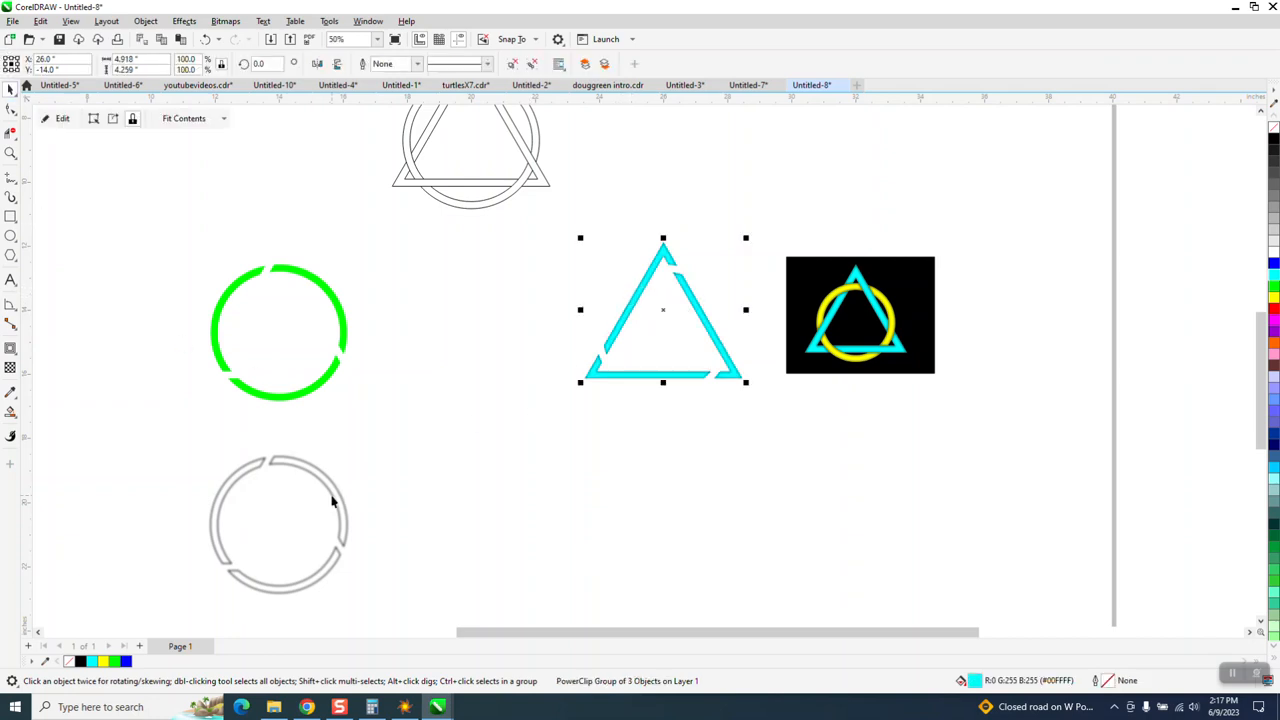
PowerClip the blurred ring outline group inside the green ring group.
click(340, 496)
click(182, 21)
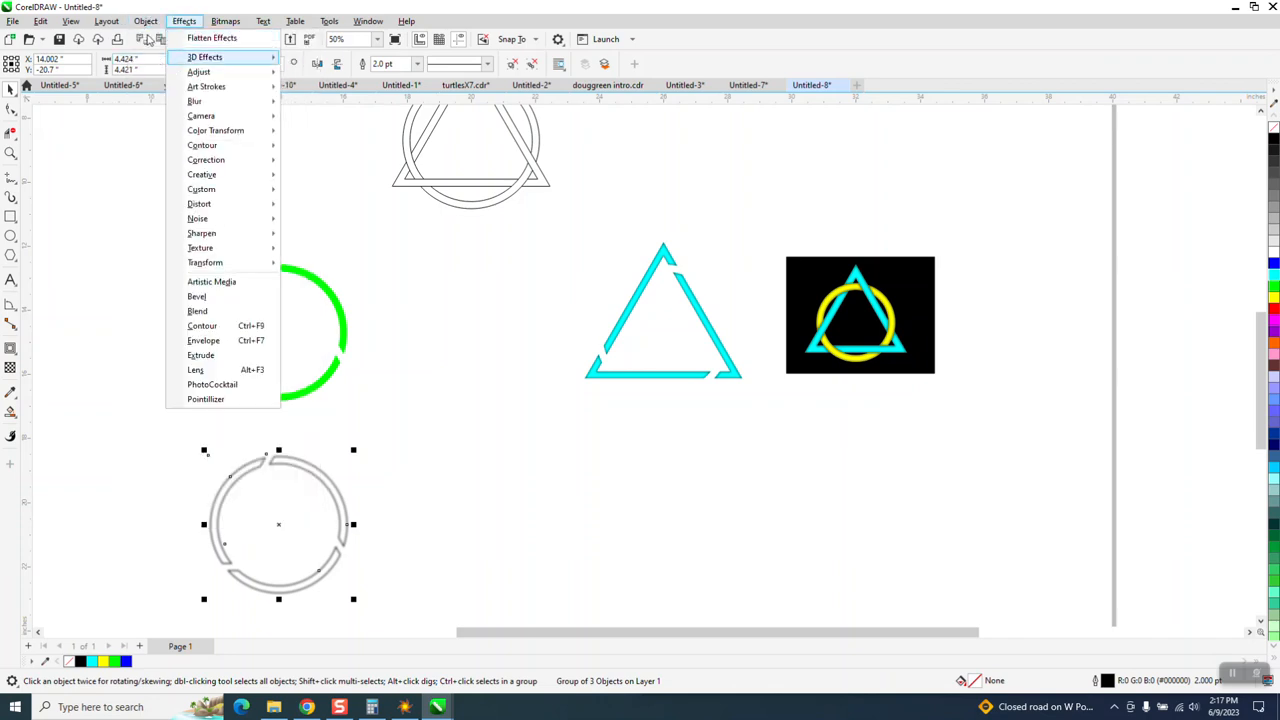
mouse_move(263, 72)
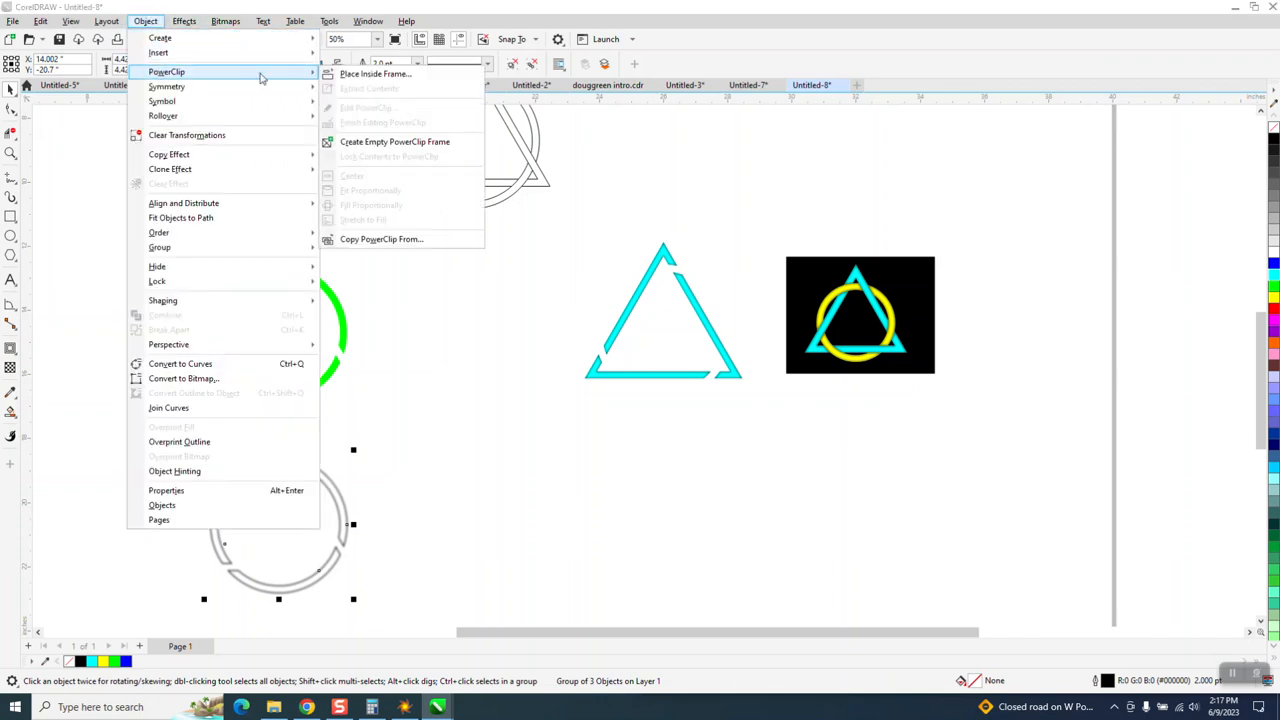
click(345, 75)
click(327, 301)
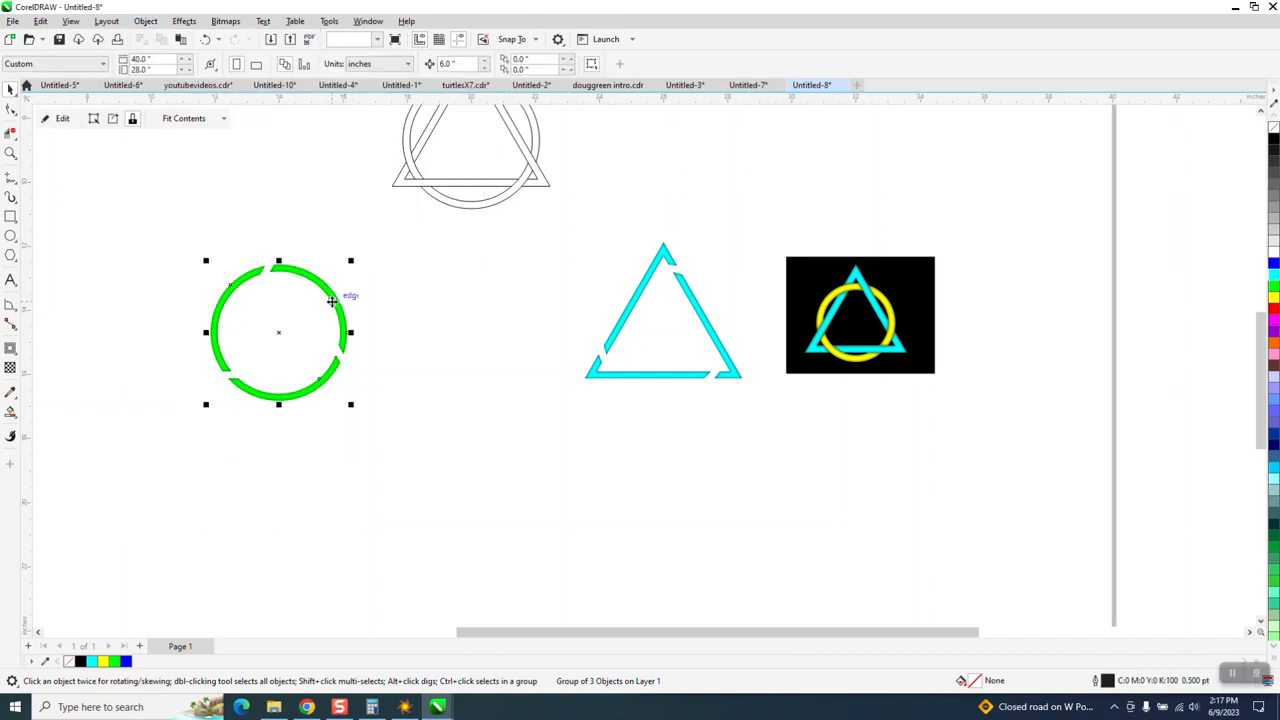
Move the shaded green ring 12 inches to the right onto the cyan triangle so their pieces interlock.
drag(124, 200, 441, 430)
key(shift+Right)
key(shift+Right)
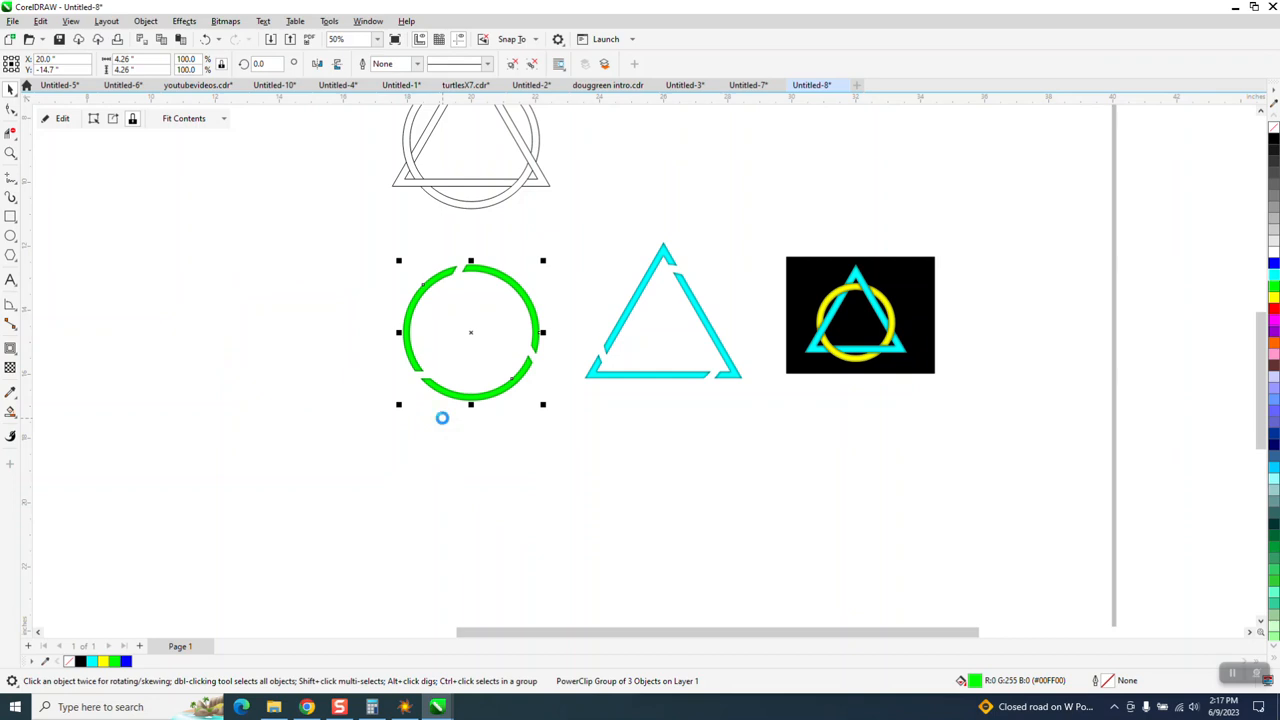
Draw a rectangle about 6.3 by 5.25 inches around the interlocked triangle and ring.
click(10, 153)
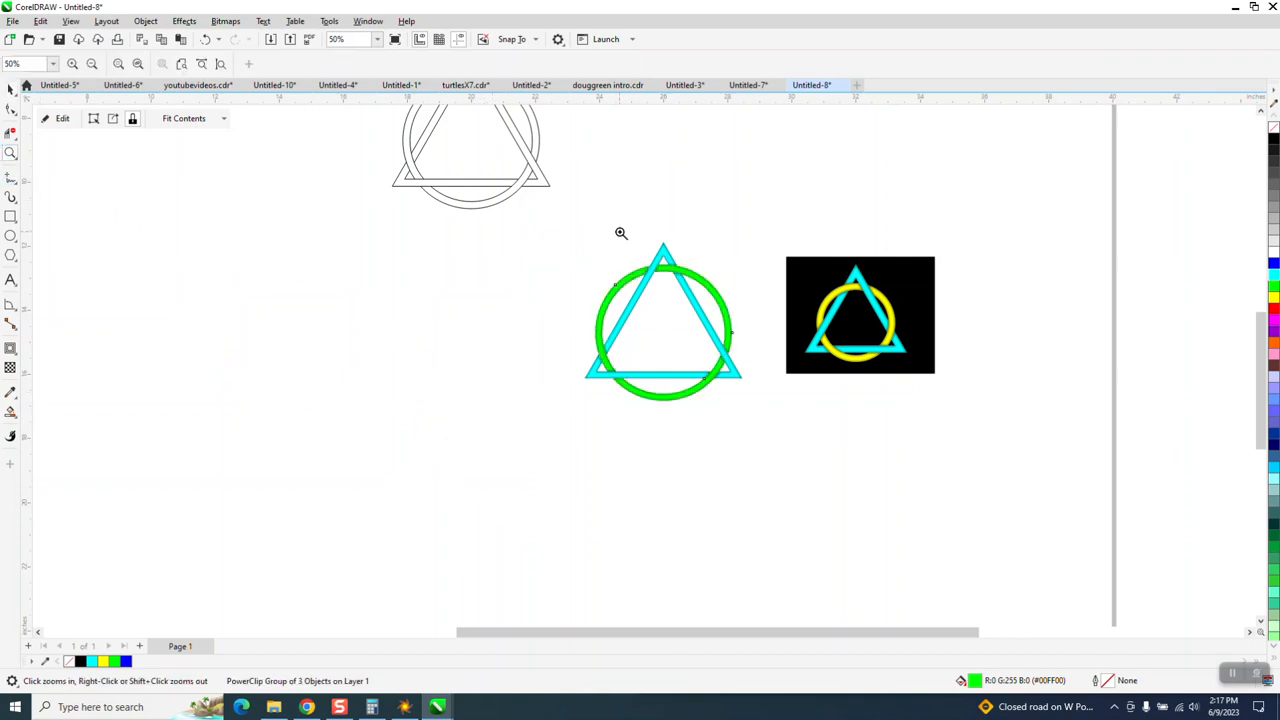
drag(571, 234, 765, 415)
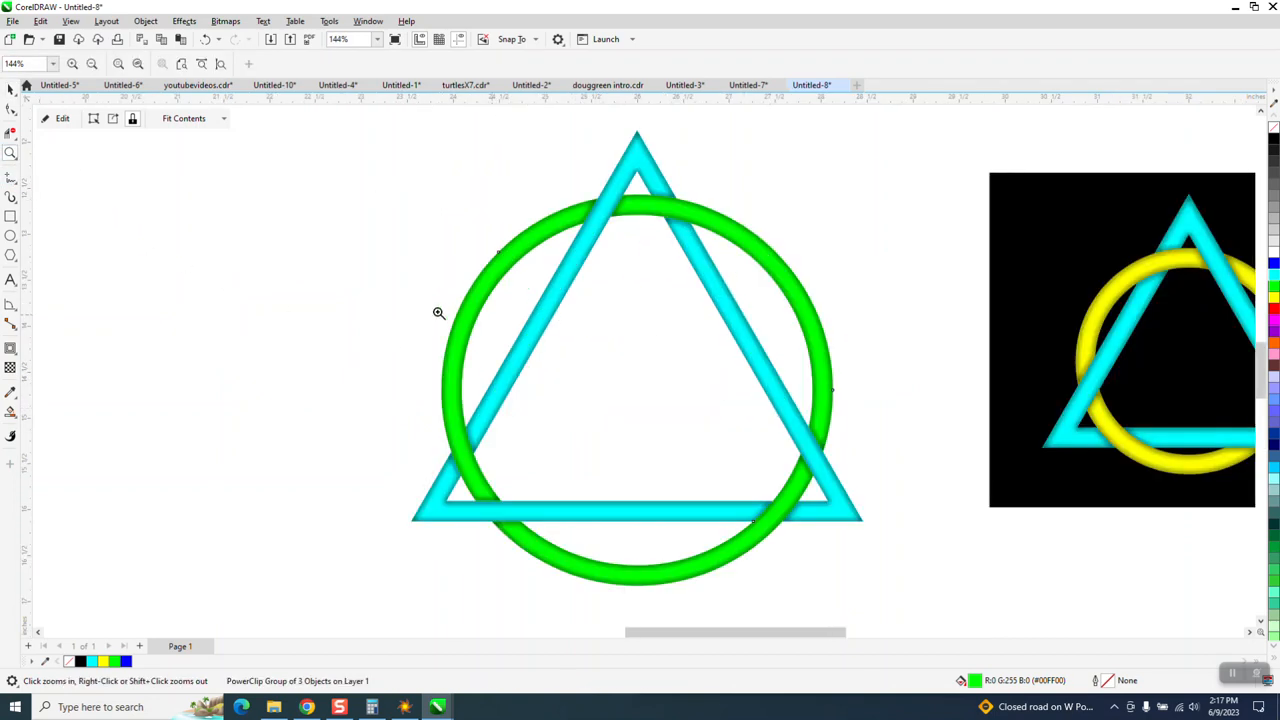
right_click(437, 309)
click(10, 88)
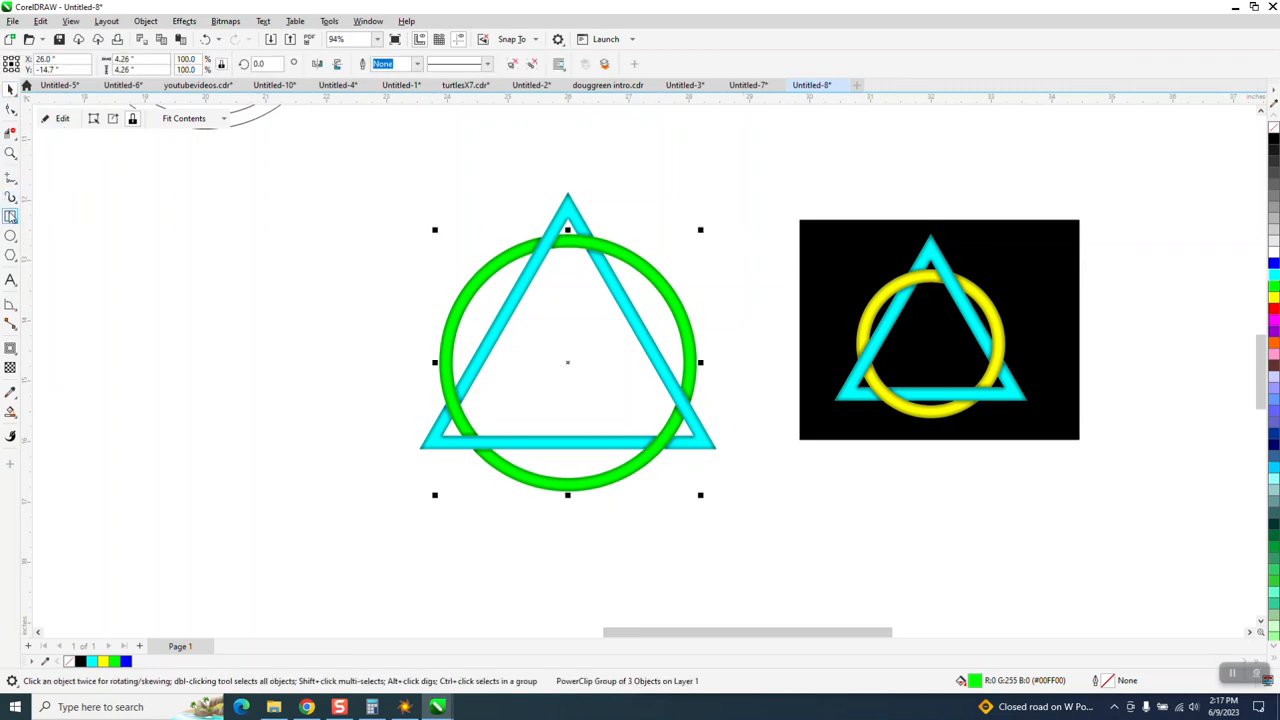
click(10, 216)
drag(369, 186, 749, 502)
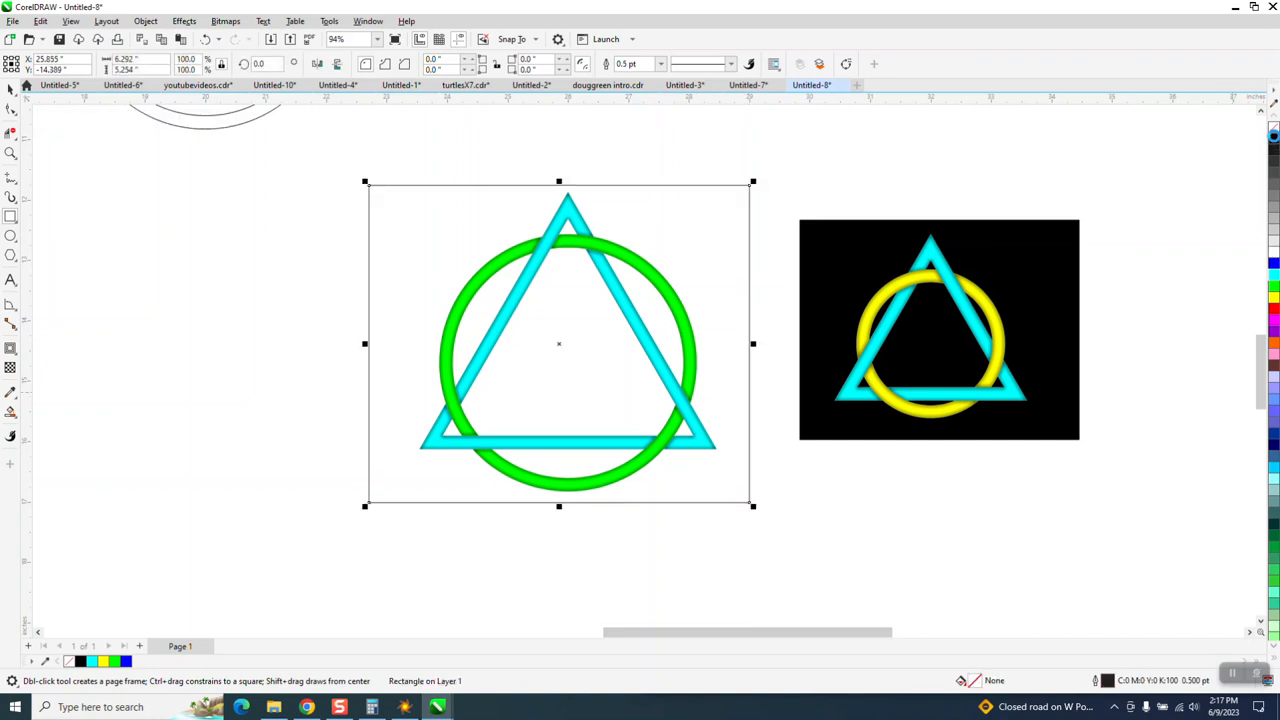
Fill the rectangle with black and send it behind the triangle and ring.
click(1274, 136)
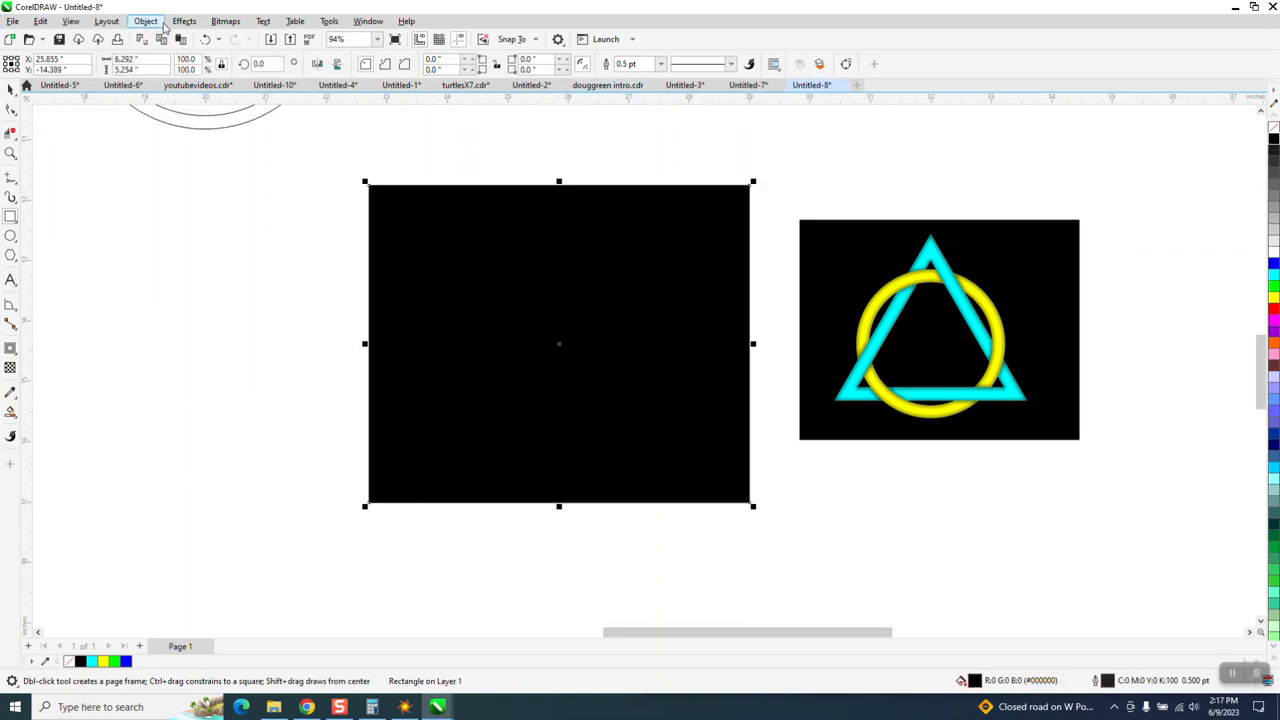
click(150, 24)
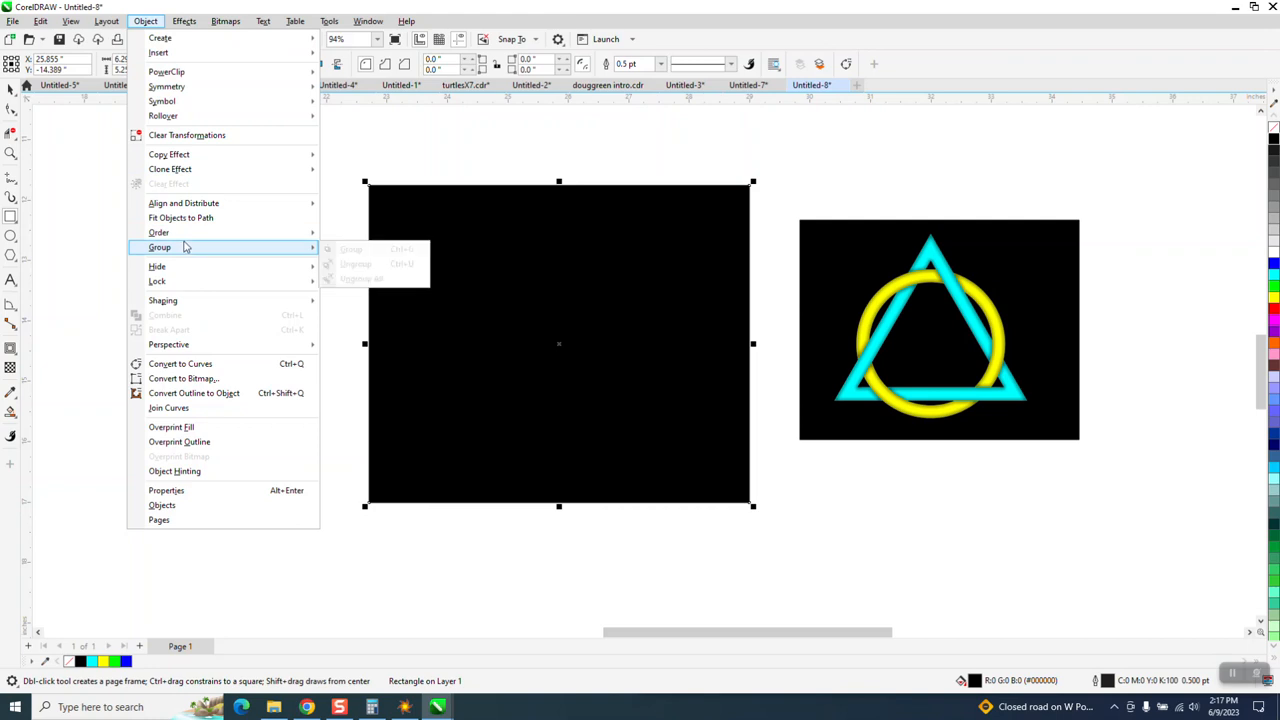
click(343, 249)
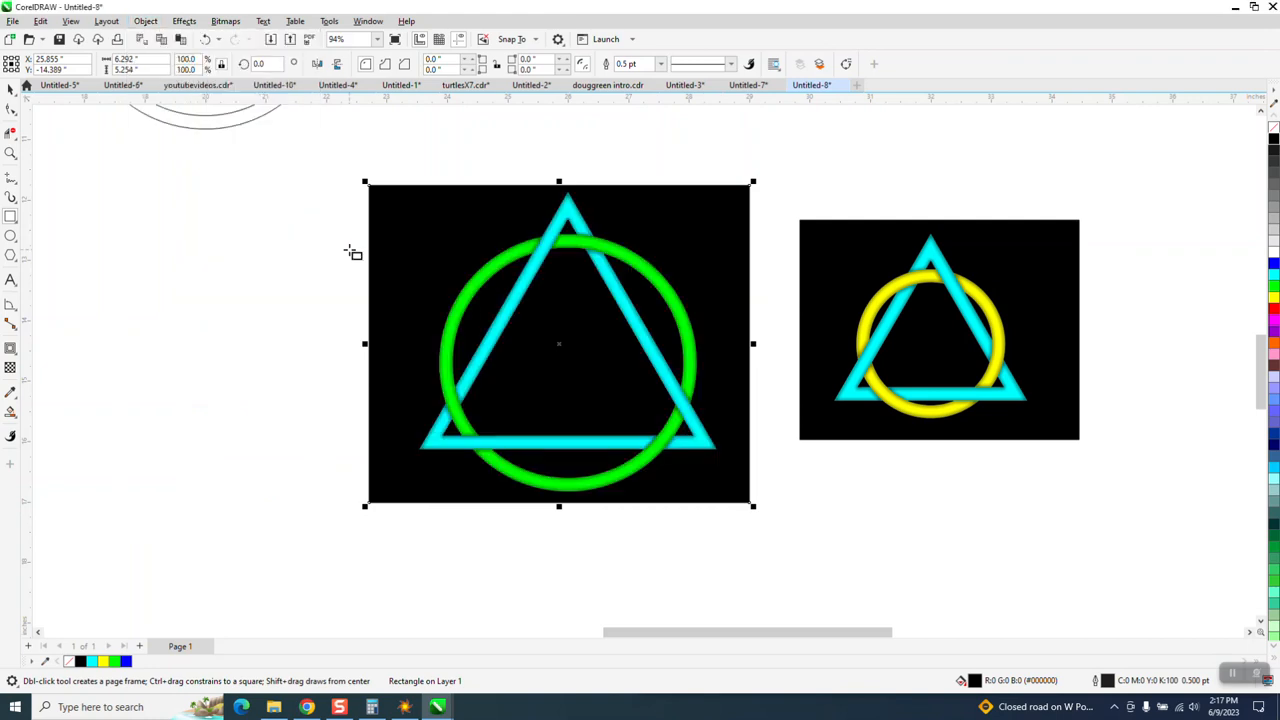
Shift the black background rectangle about 0.12 inch right and 0.04 inch up to centre it behind the artwork.
click(10, 152)
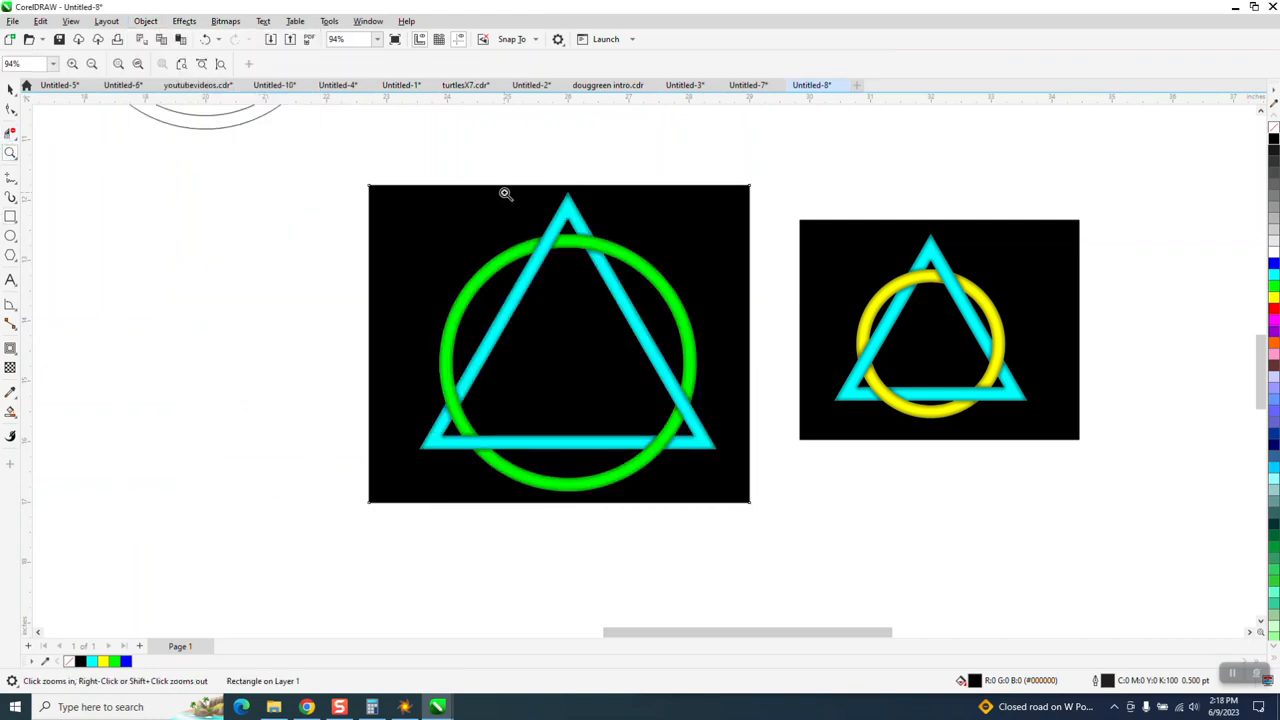
drag(506, 194, 632, 253)
right_click(474, 196)
right_click(451, 184)
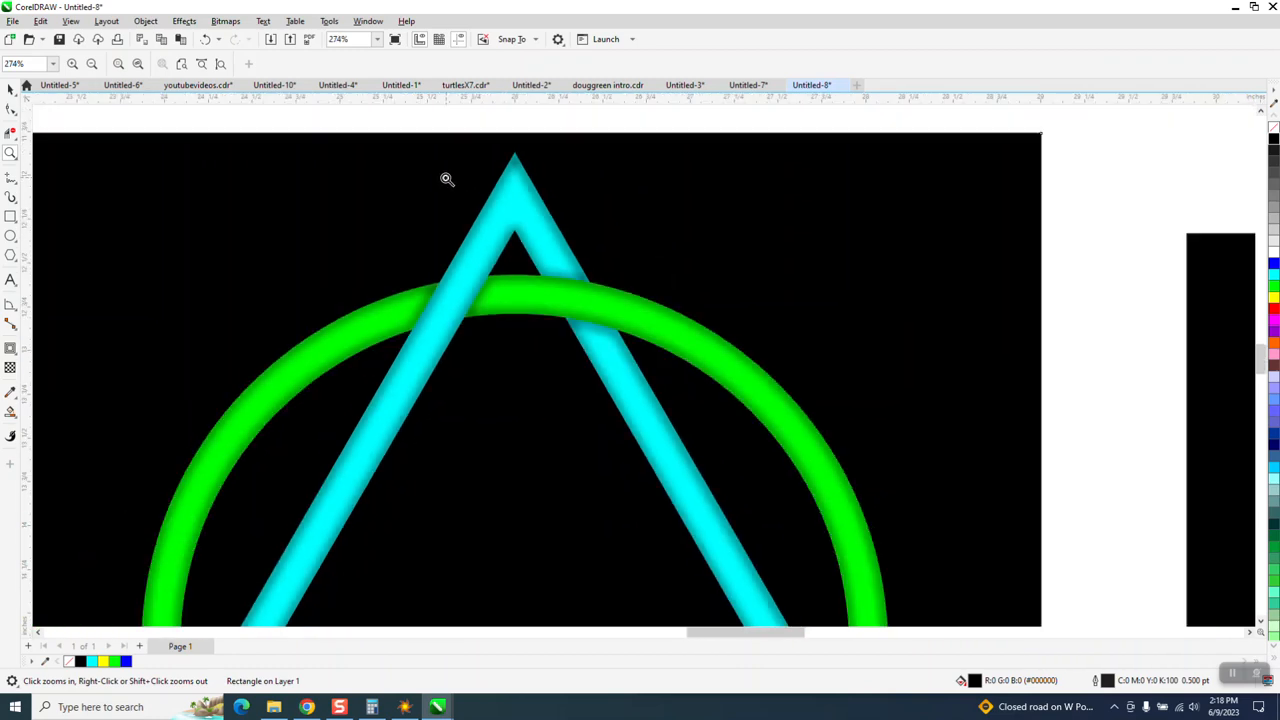
right_click(446, 177)
right_click(443, 174)
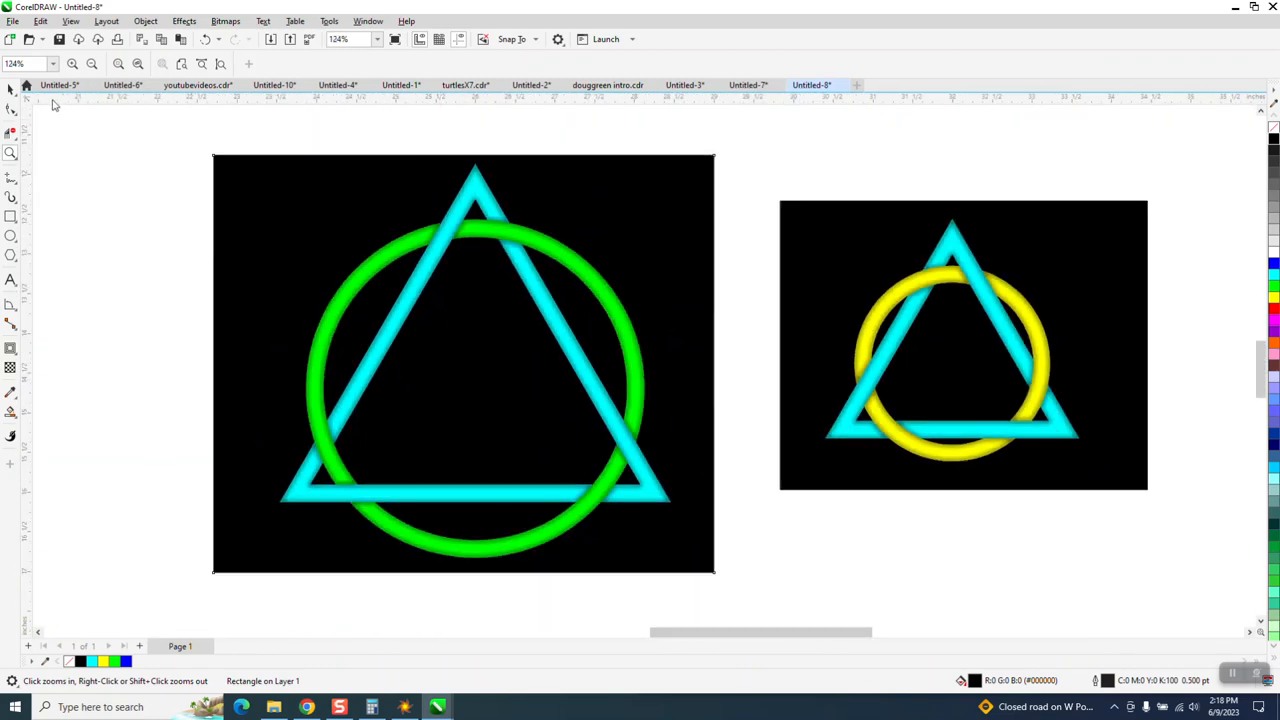
click(12, 90)
drag(329, 191, 336, 193)
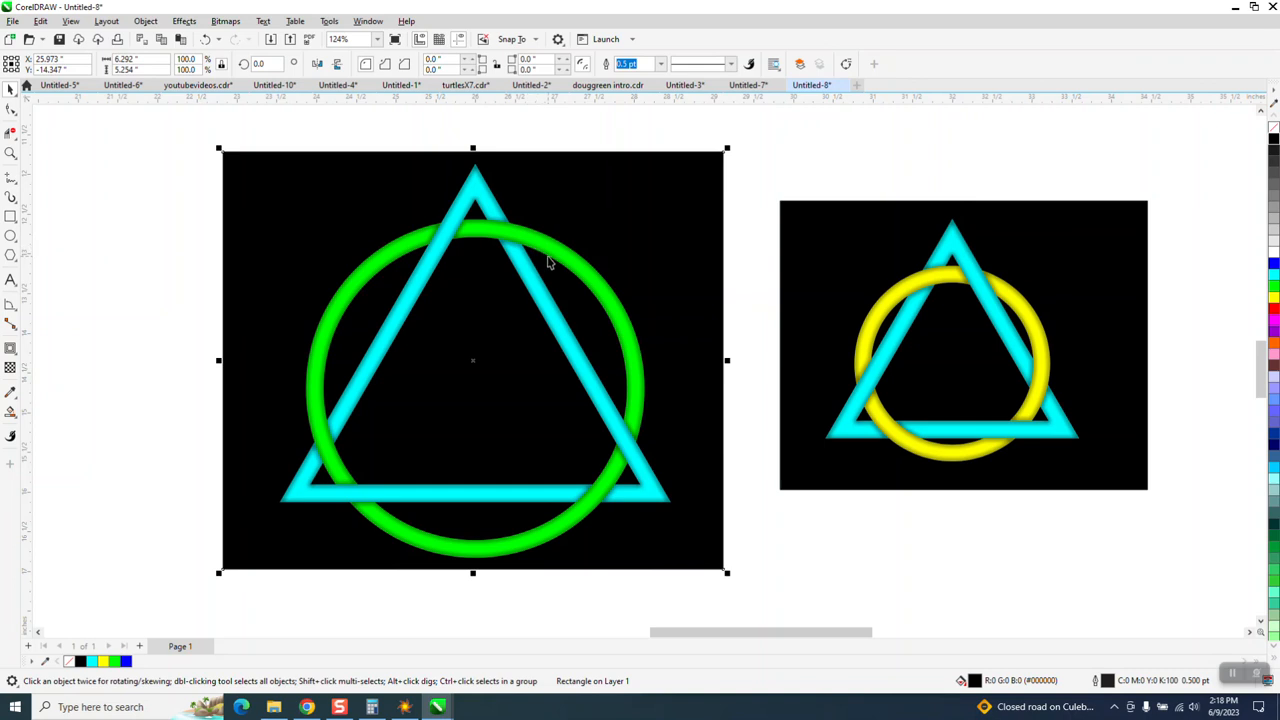
Examine the finished artwork's shading up close at the triangle's apex and the nearby ring crossings.
scroll(548, 261, down, 2)
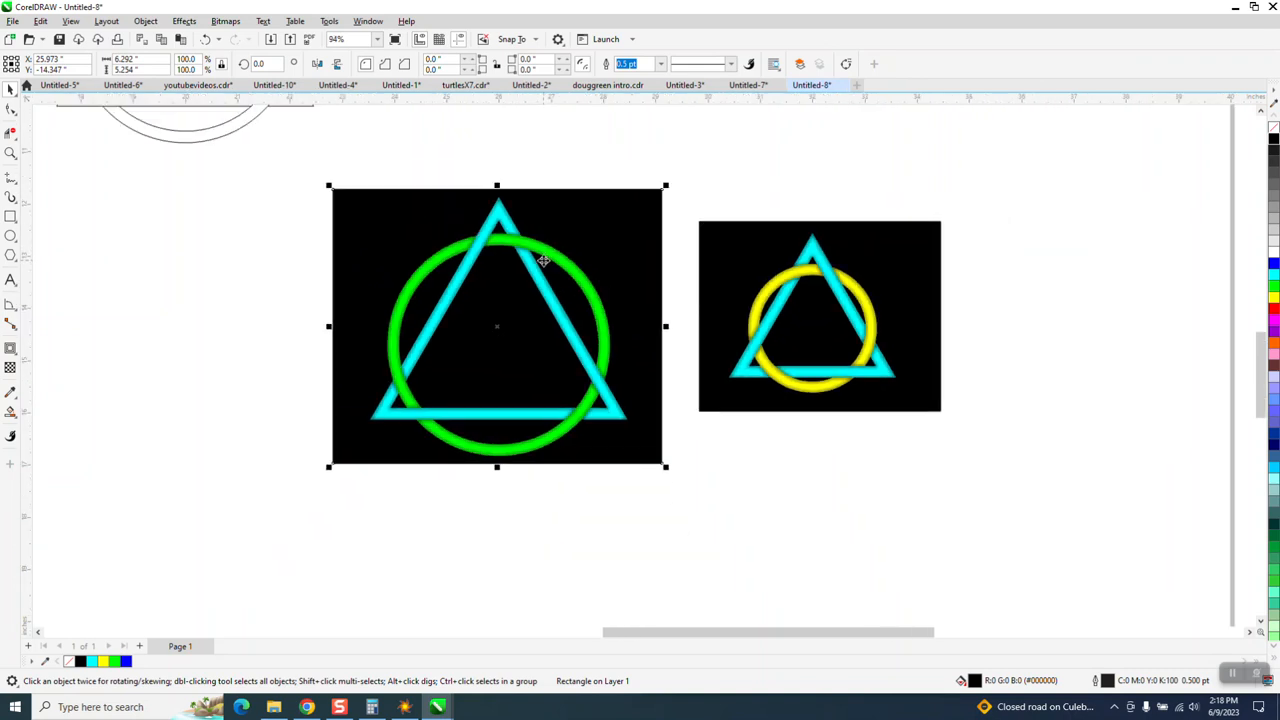
click(10, 153)
drag(331, 188, 716, 489)
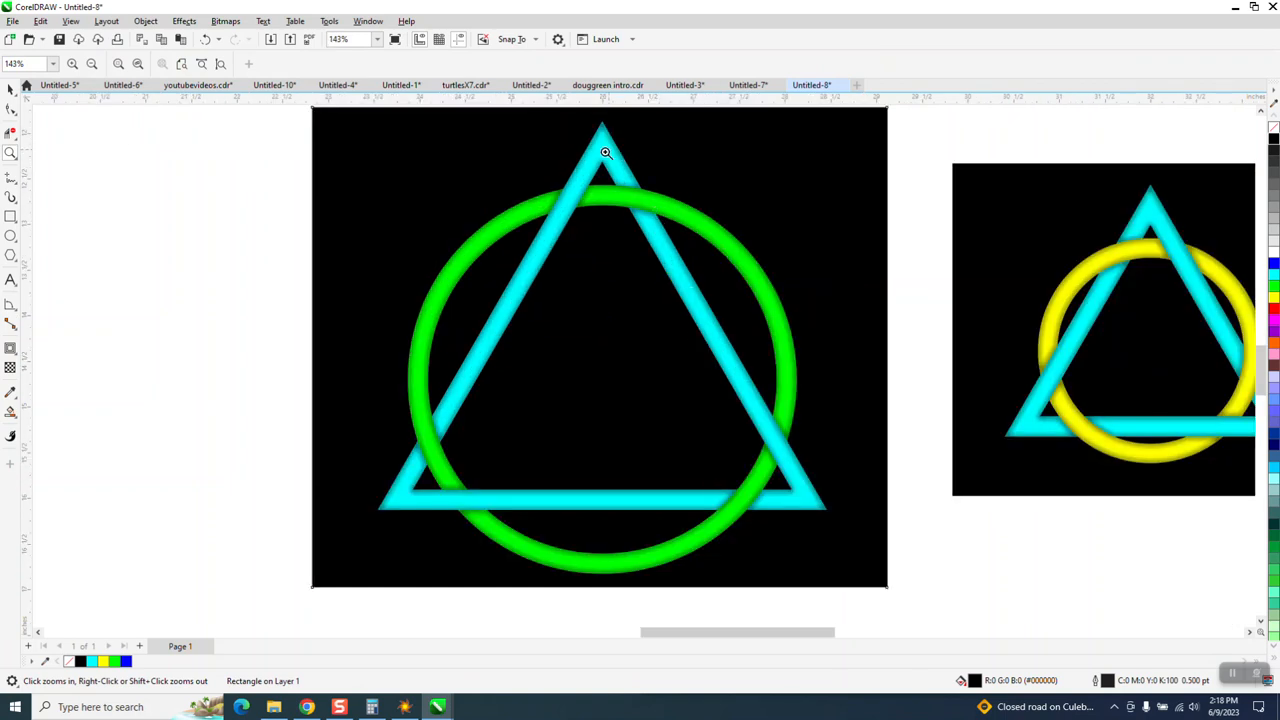
drag(580, 126, 648, 205)
scroll(586, 206, down, 8)
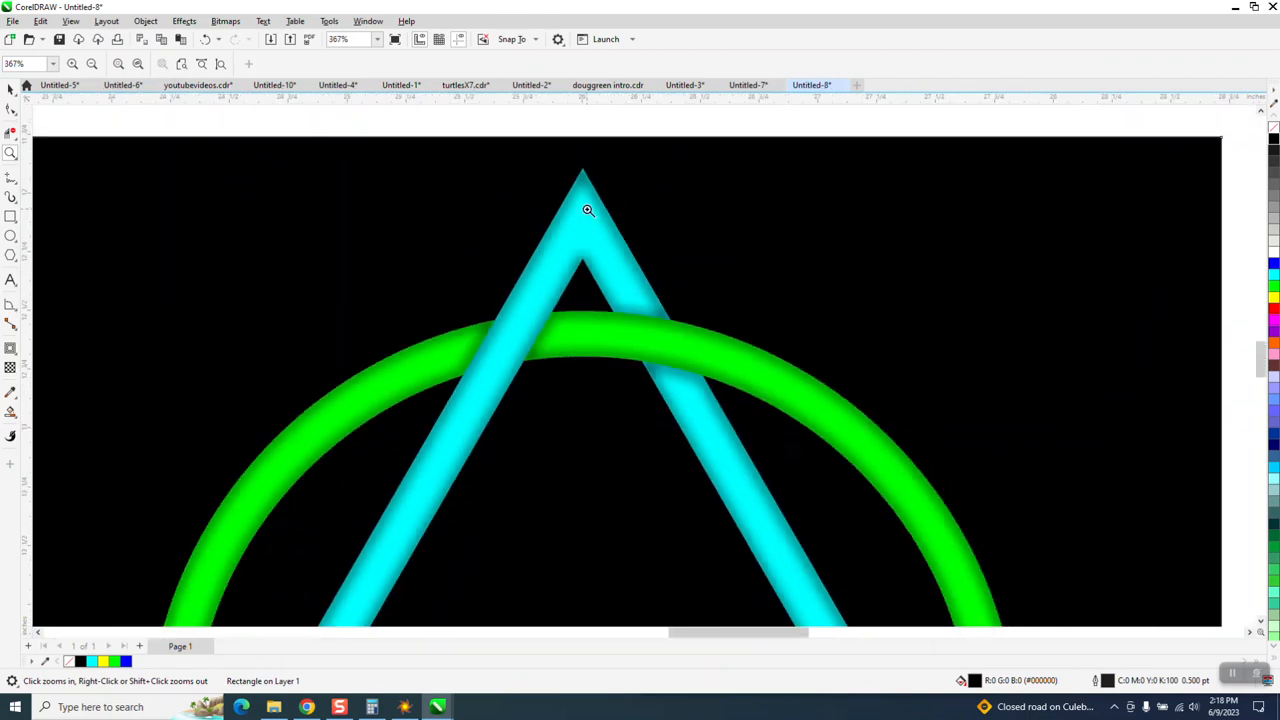
scroll(586, 213, down, 2)
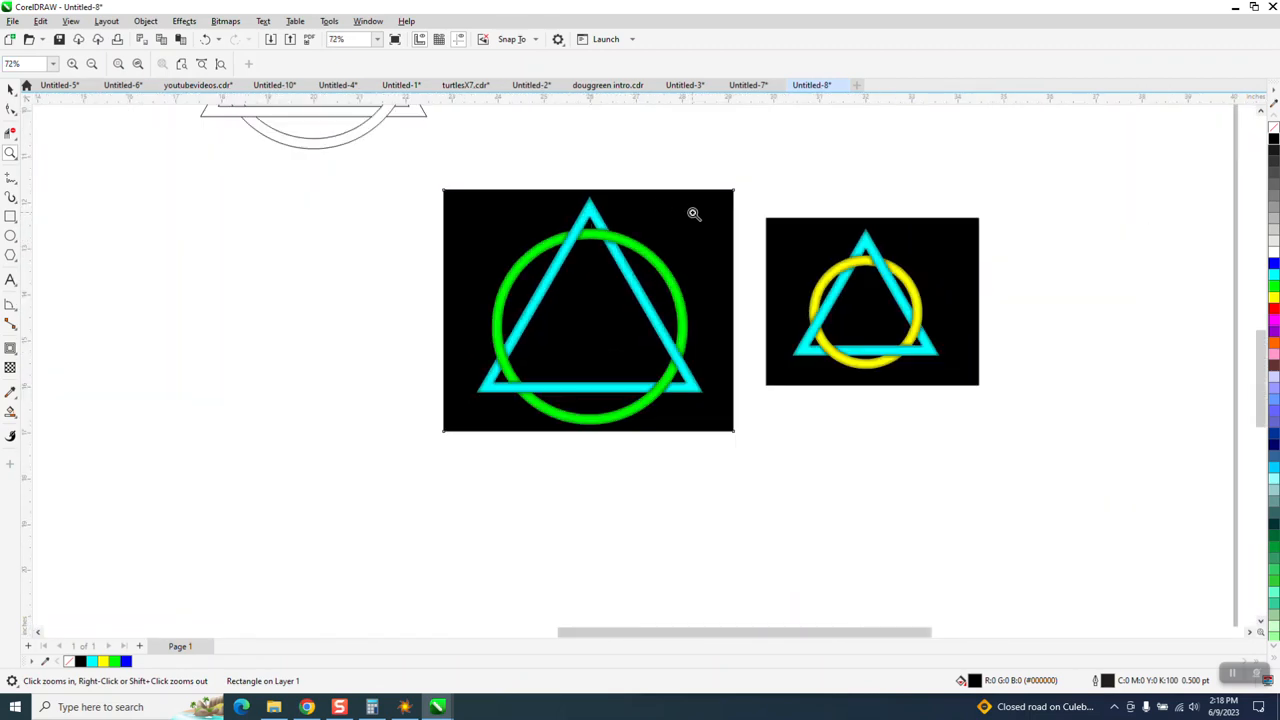